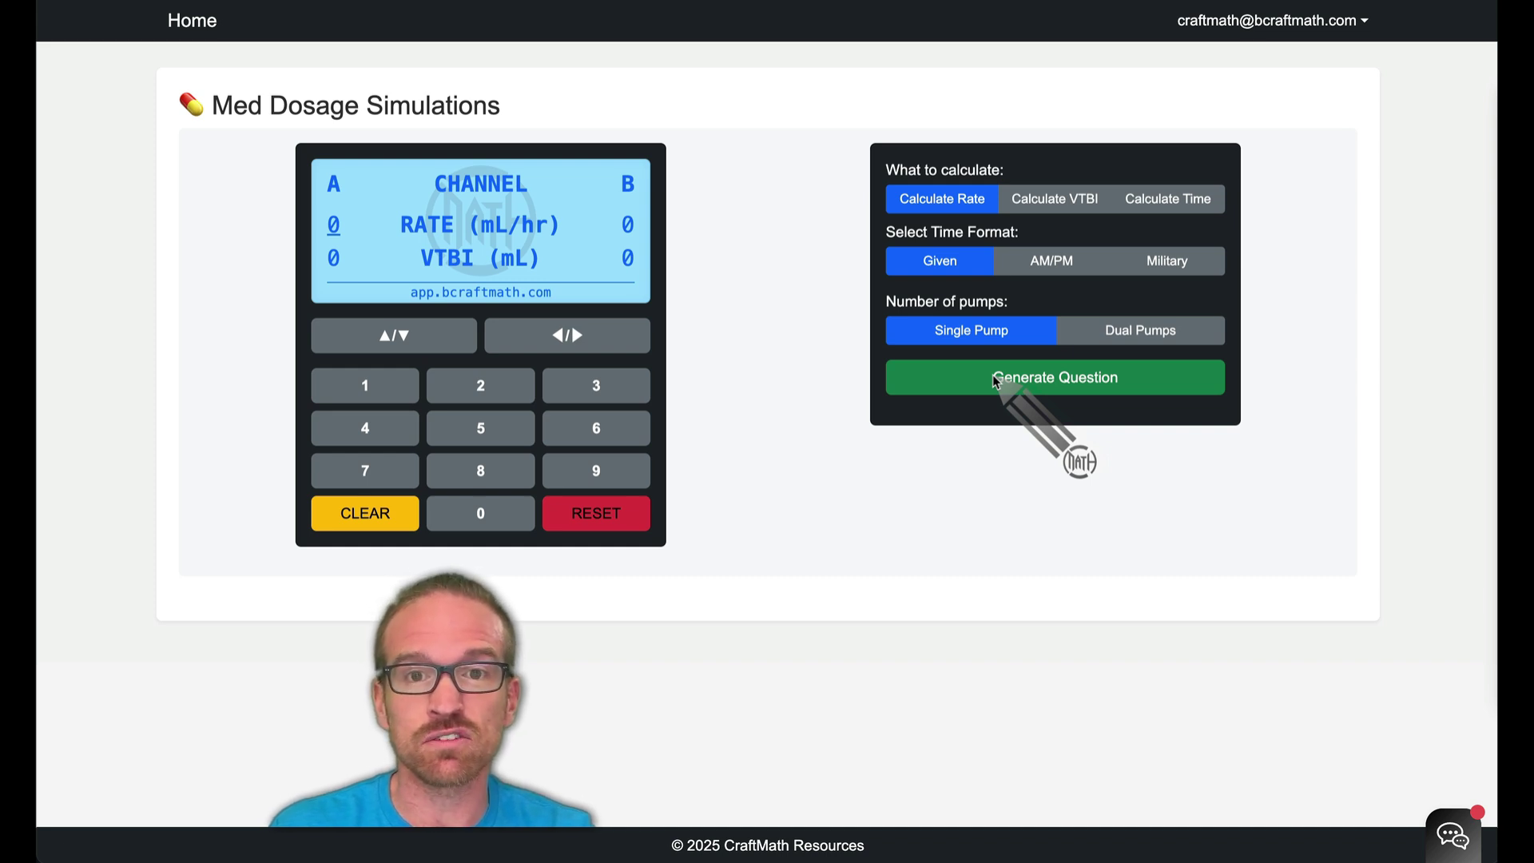
Enter 58 as channel A's rate and 665 as channel B's rate on the pump keypad.
{"action": "left_click", "coordinate": [480, 428]}
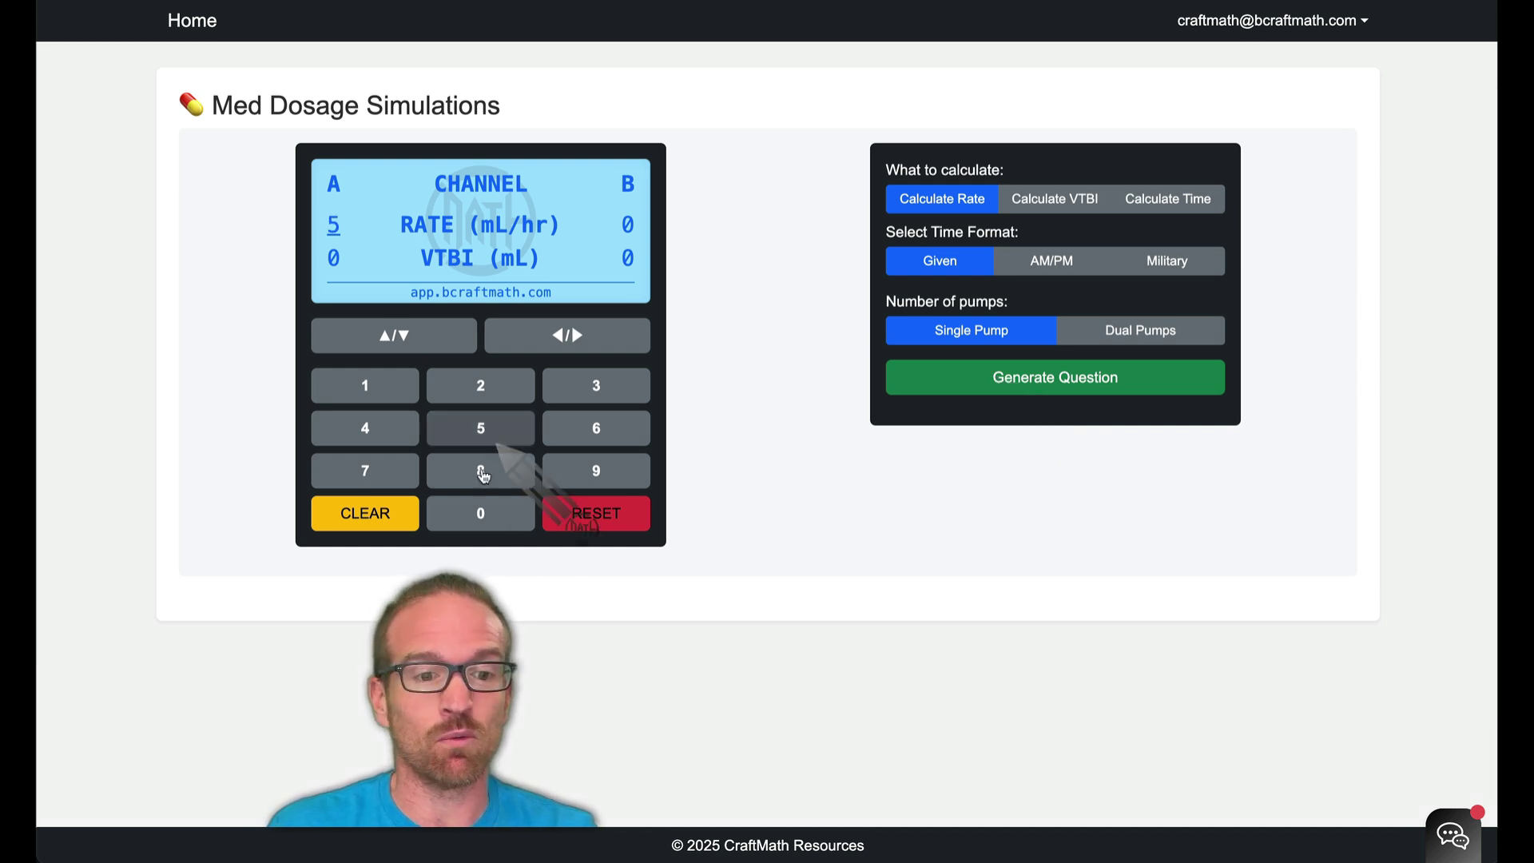
{"action": "left_click", "coordinate": [480, 471]}
{"action": "left_click", "coordinate": [537, 336]}
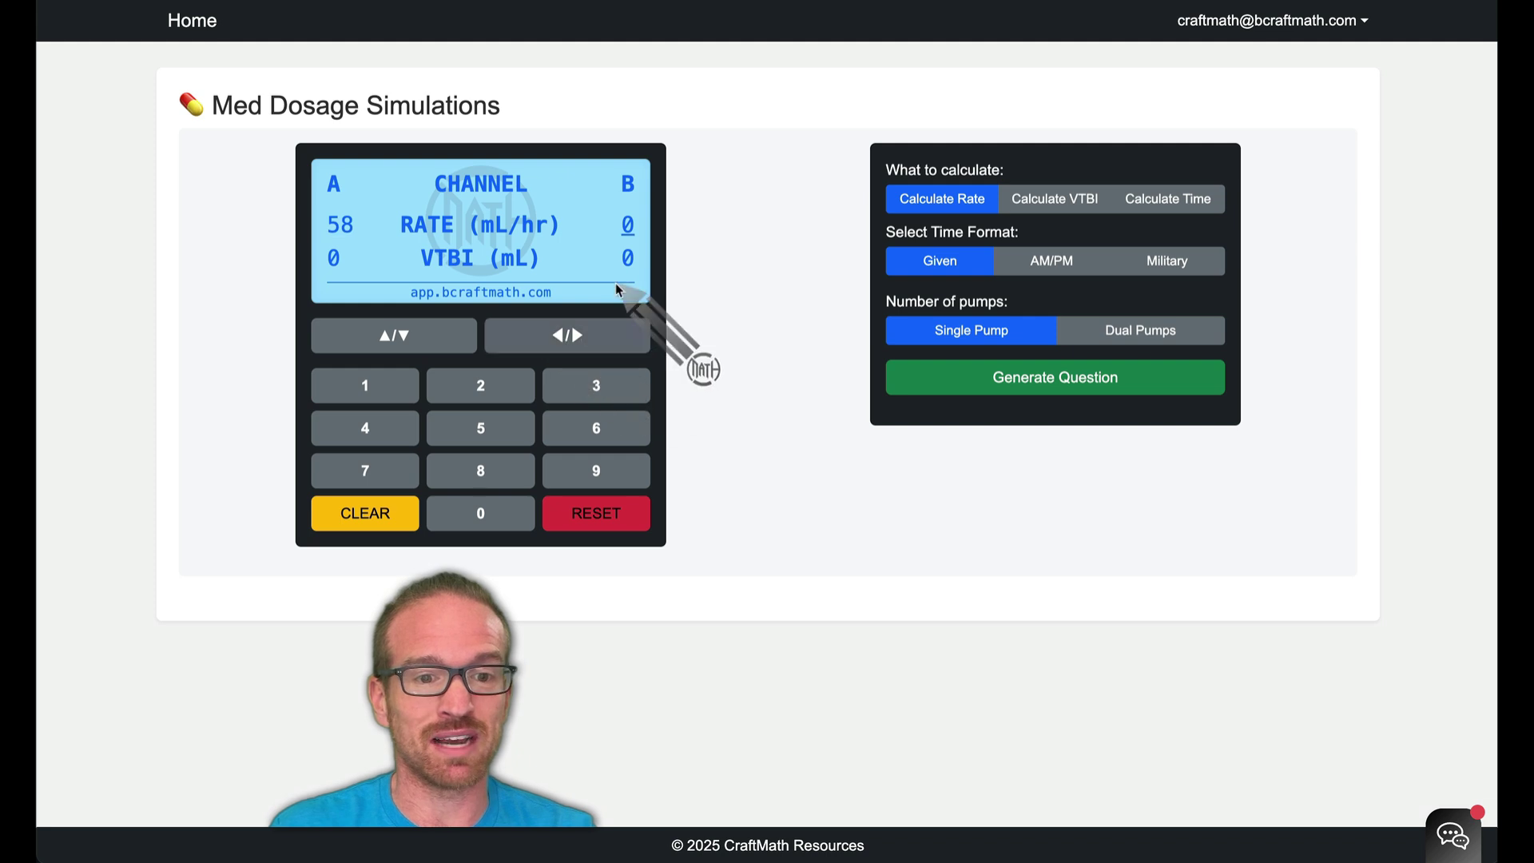
{"action": "left_click", "coordinate": [596, 428]}
{"action": "left_click", "coordinate": [596, 428]}
{"action": "left_click", "coordinate": [480, 428]}
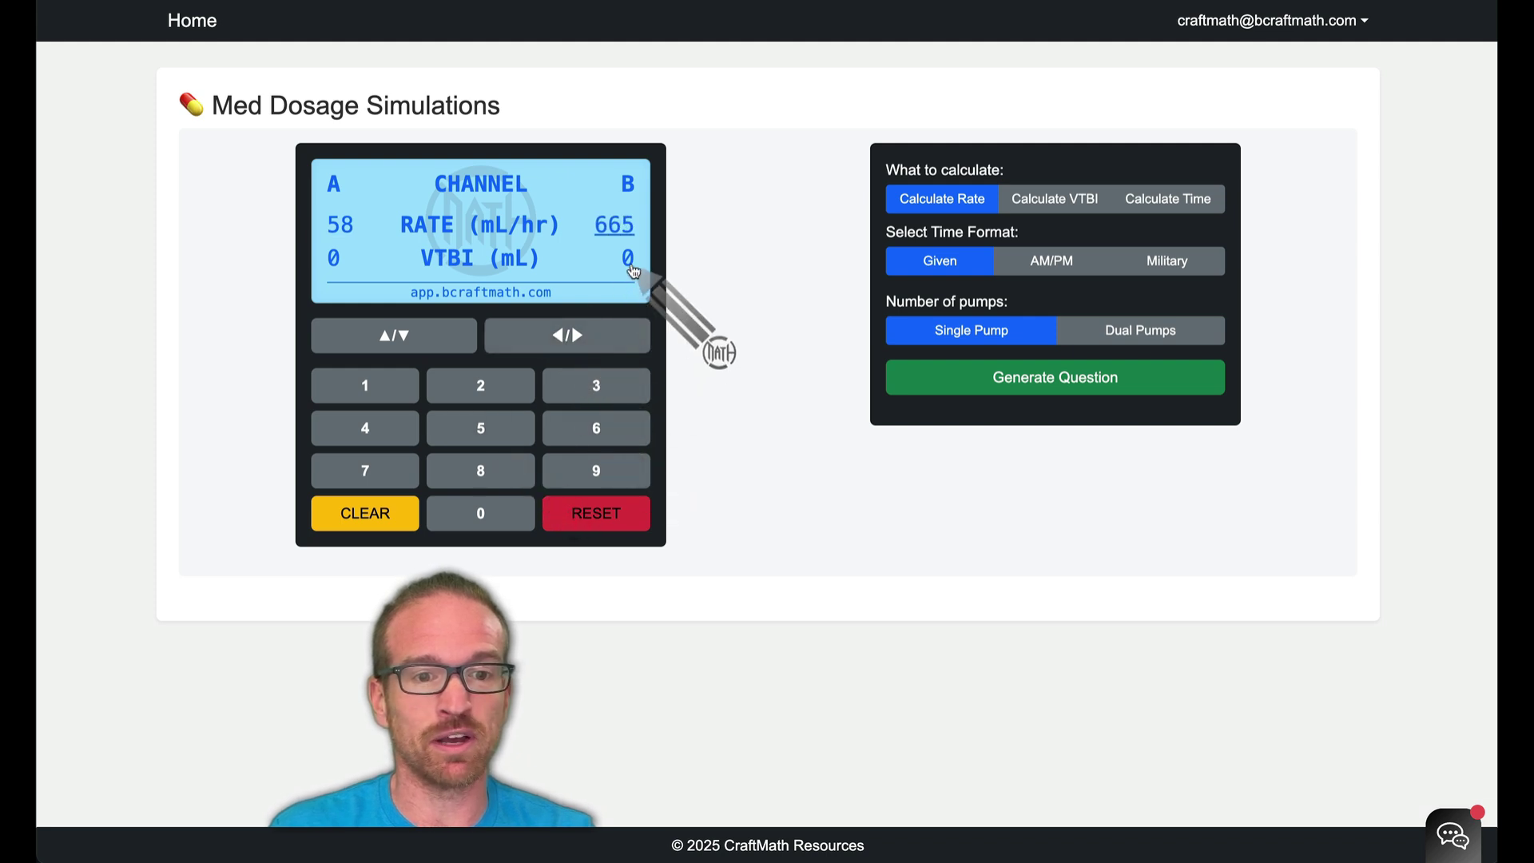
Enter 58 as channel A's VTBI, then clear all pump values back to zero.
{"action": "left_click", "coordinate": [334, 259]}
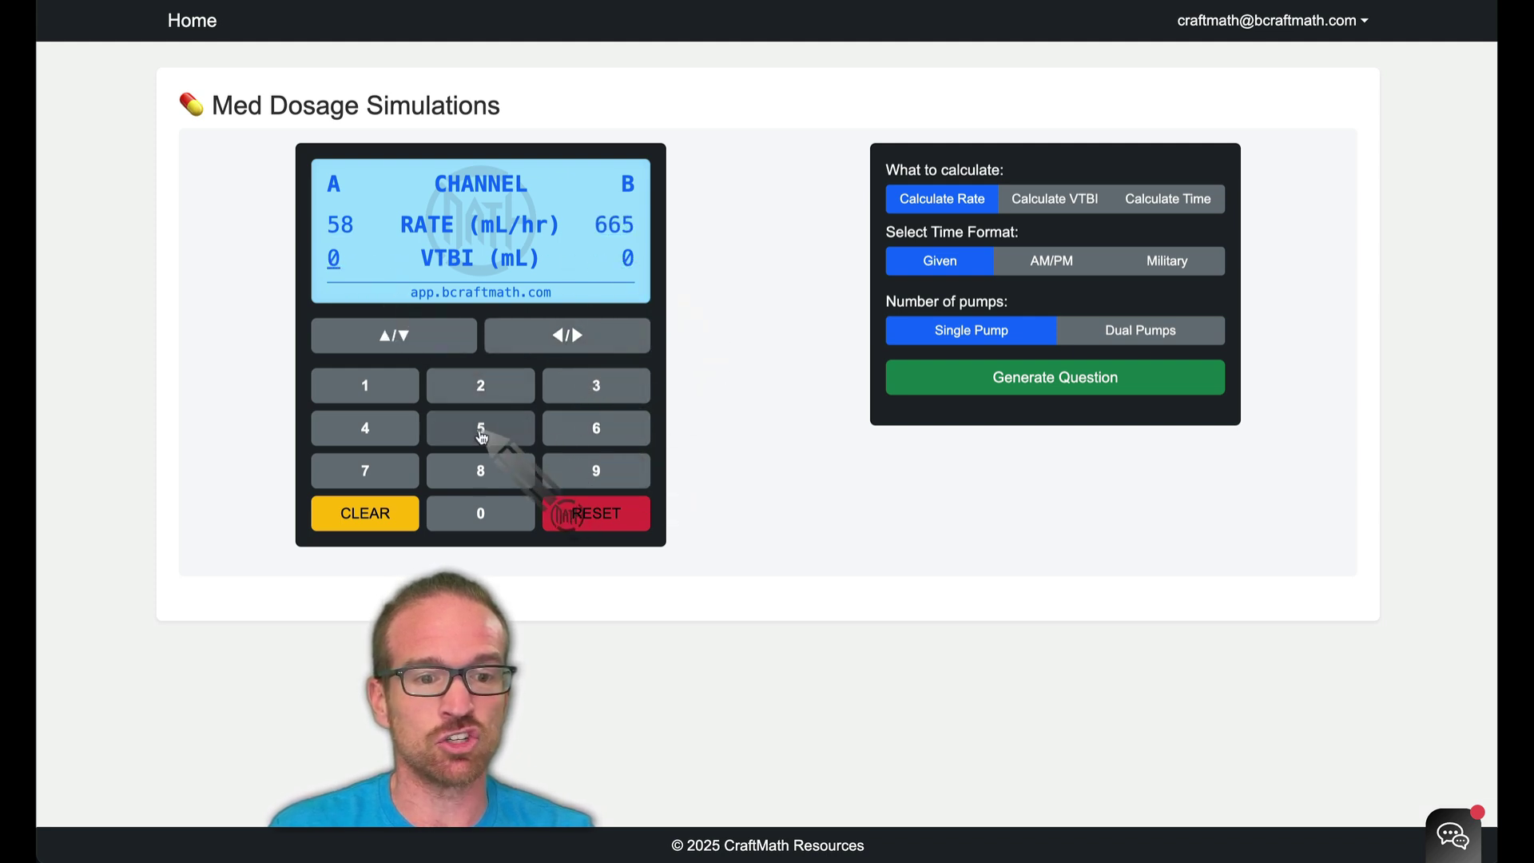
{"action": "left_click", "coordinate": [480, 428]}
{"action": "left_click", "coordinate": [480, 471]}
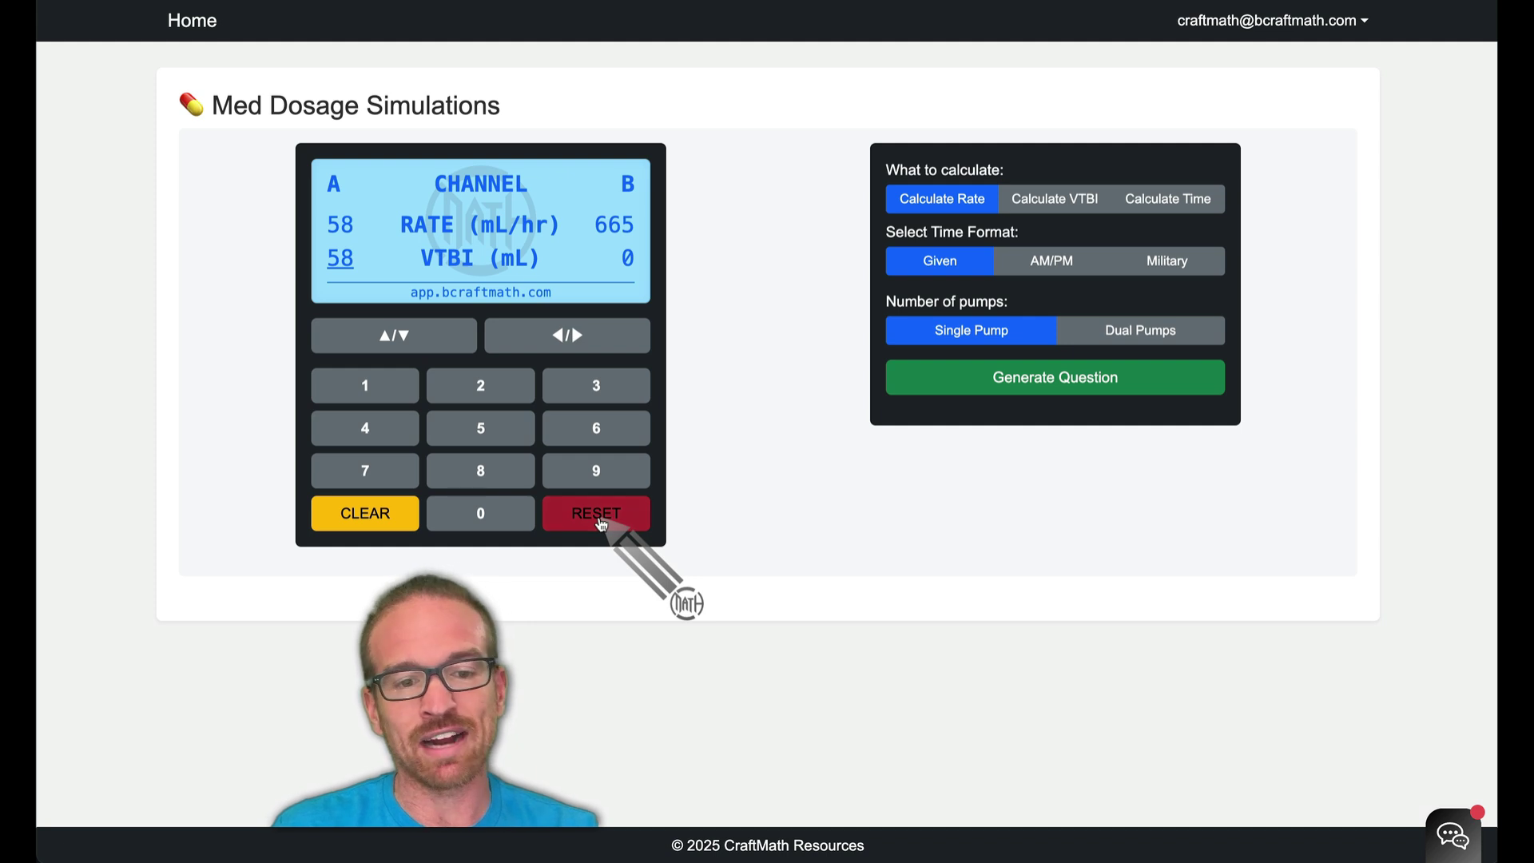
{"action": "left_click", "coordinate": [601, 523]}
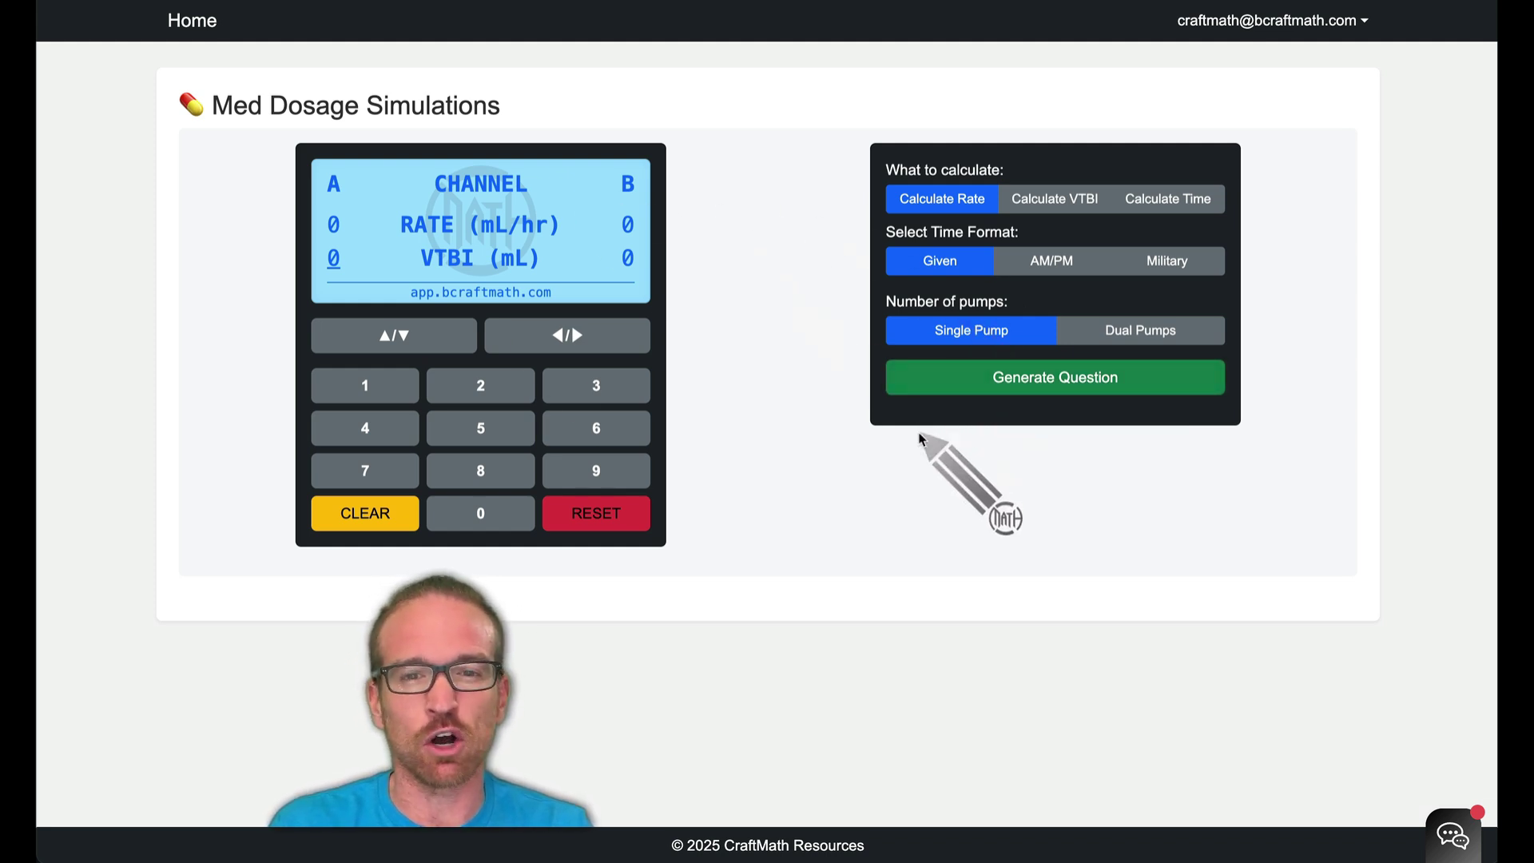
Try Calculate VTBI, Calculate Time and Dual Pumps, then choose Single Pump, Calculate Rate and AM/PM.
{"action": "left_click", "coordinate": [1040, 205]}
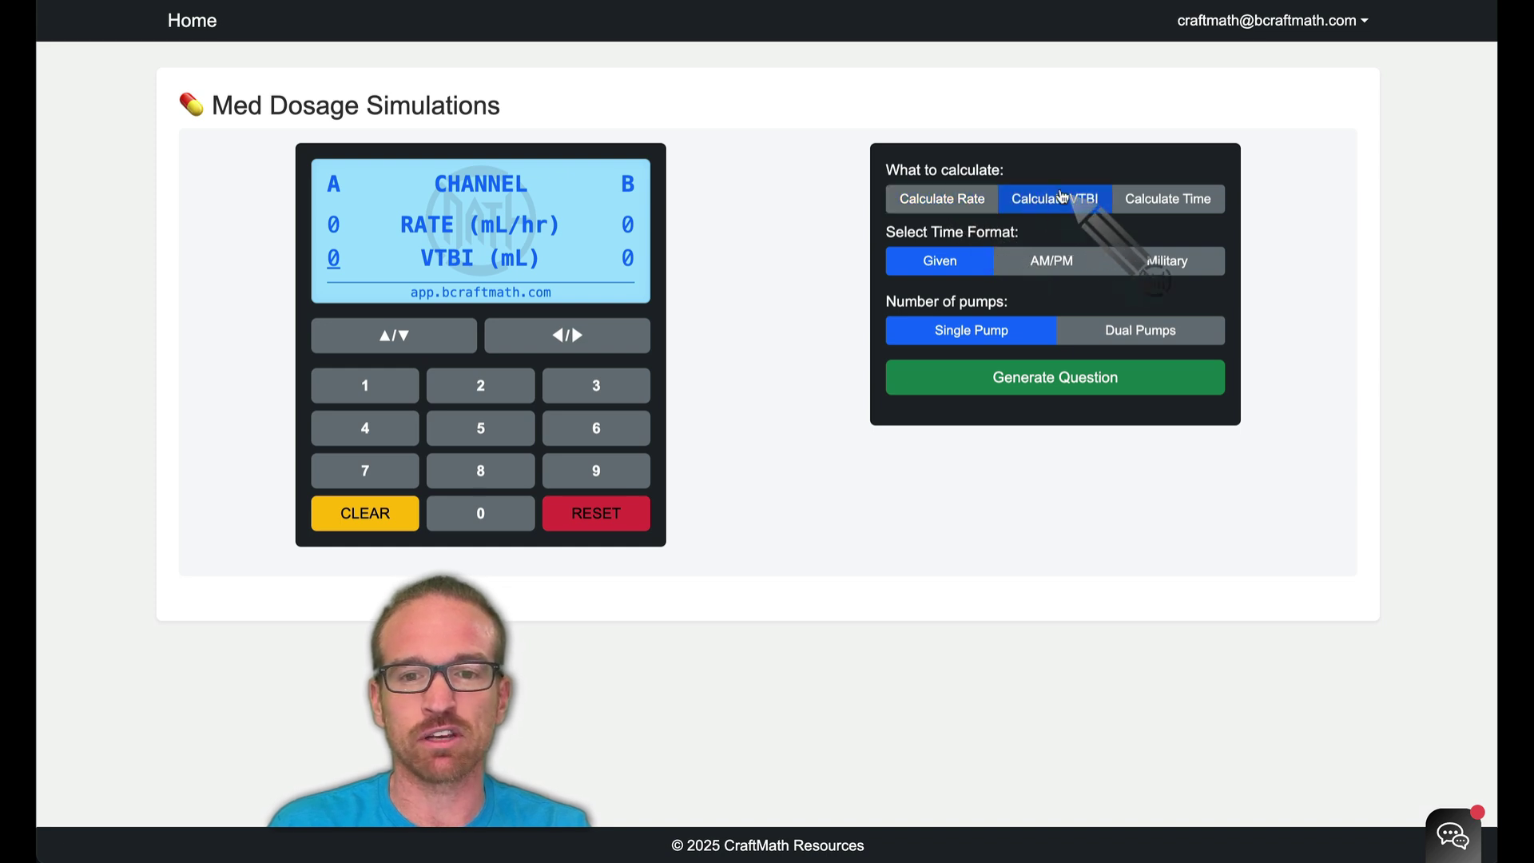
{"action": "left_click", "coordinate": [1159, 207]}
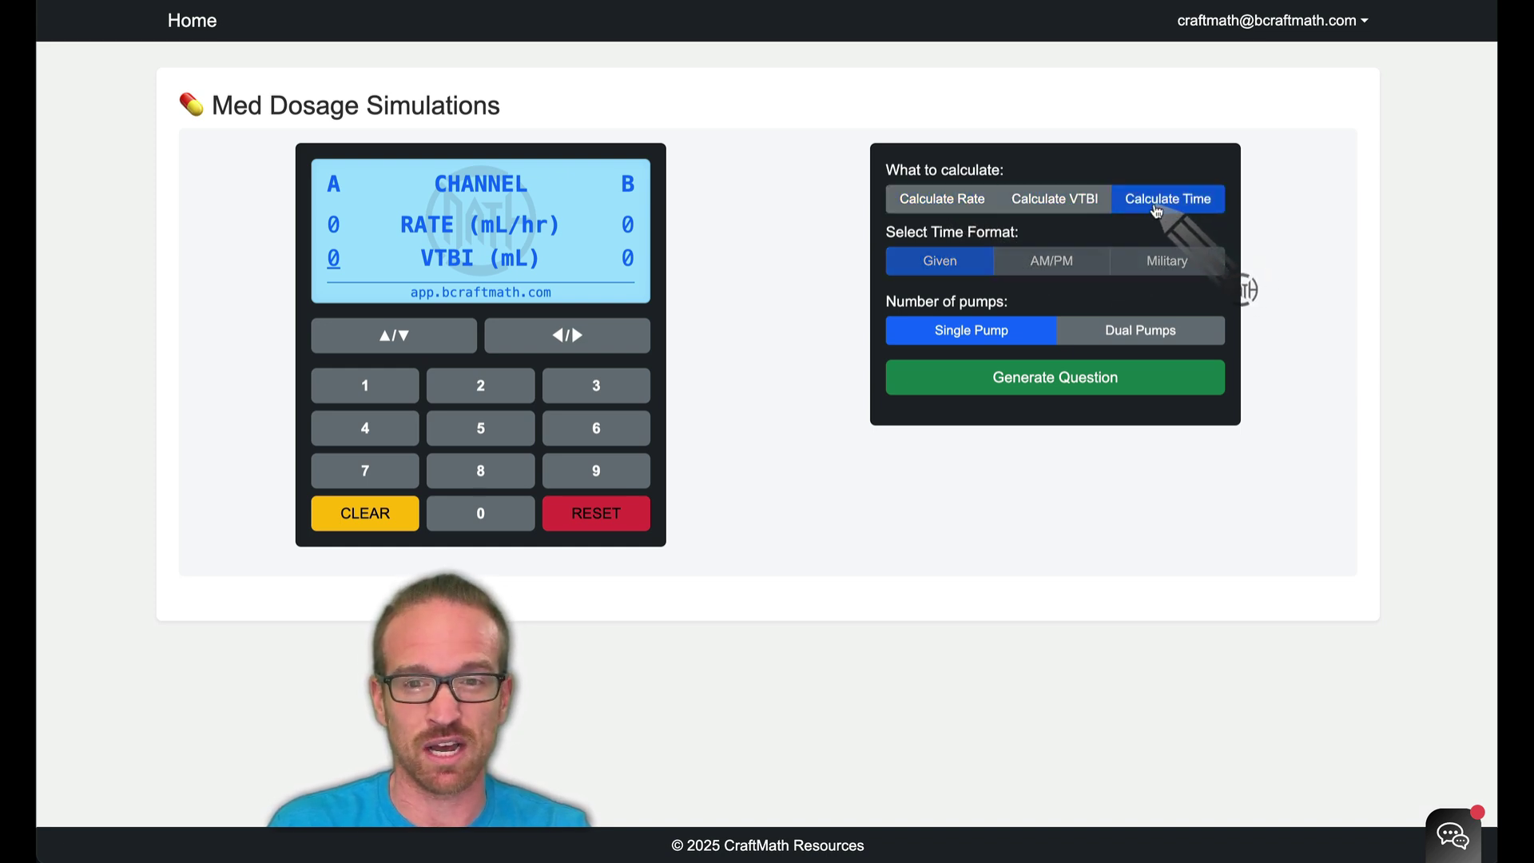
{"action": "left_click", "coordinate": [1112, 332]}
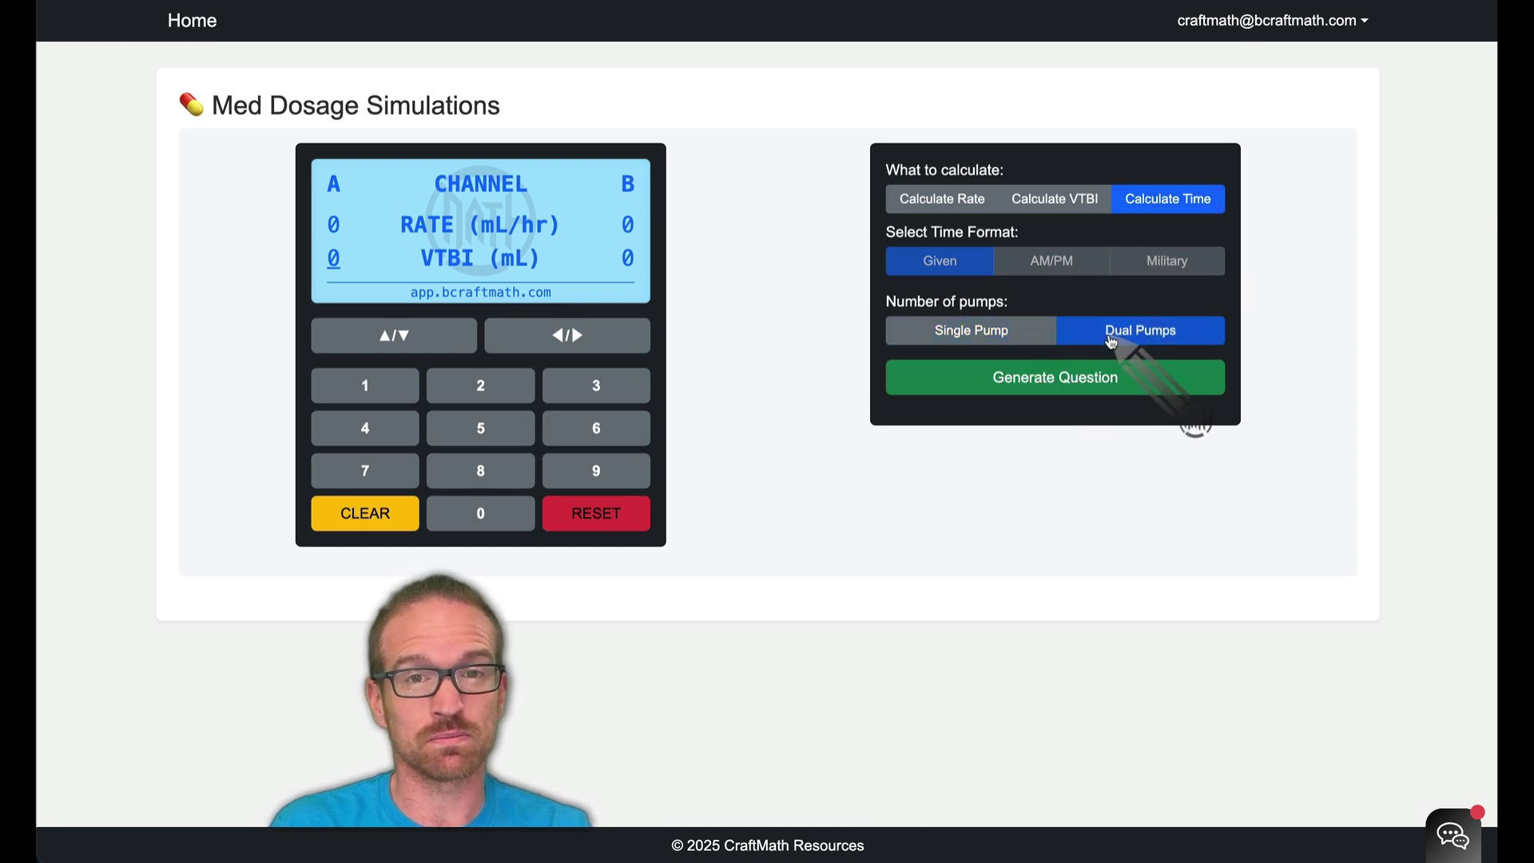
{"action": "left_click", "coordinate": [1027, 331]}
{"action": "left_click", "coordinate": [939, 206]}
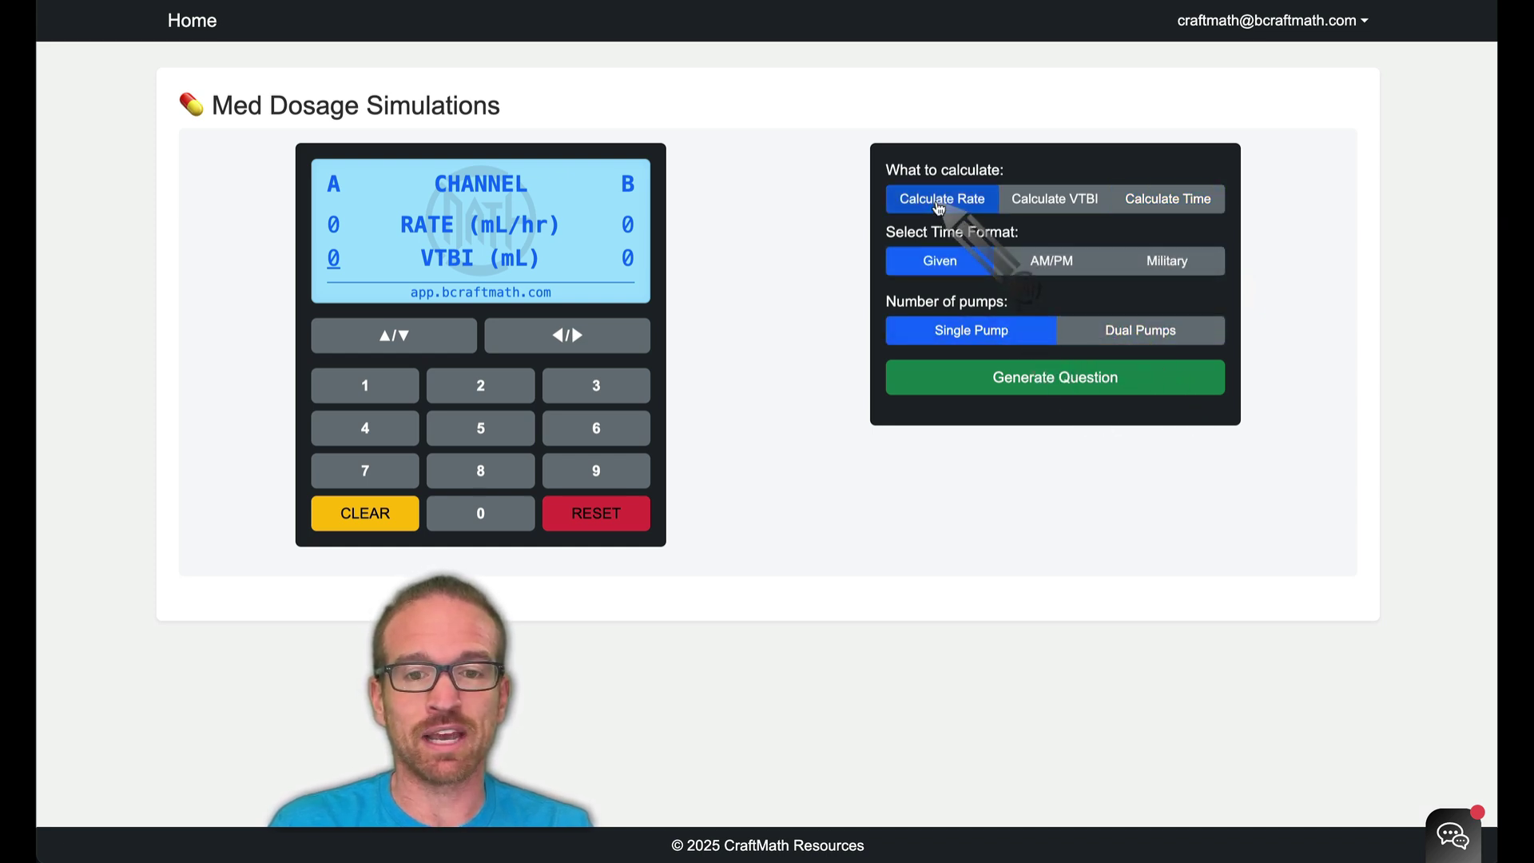
{"action": "left_click", "coordinate": [1047, 262]}
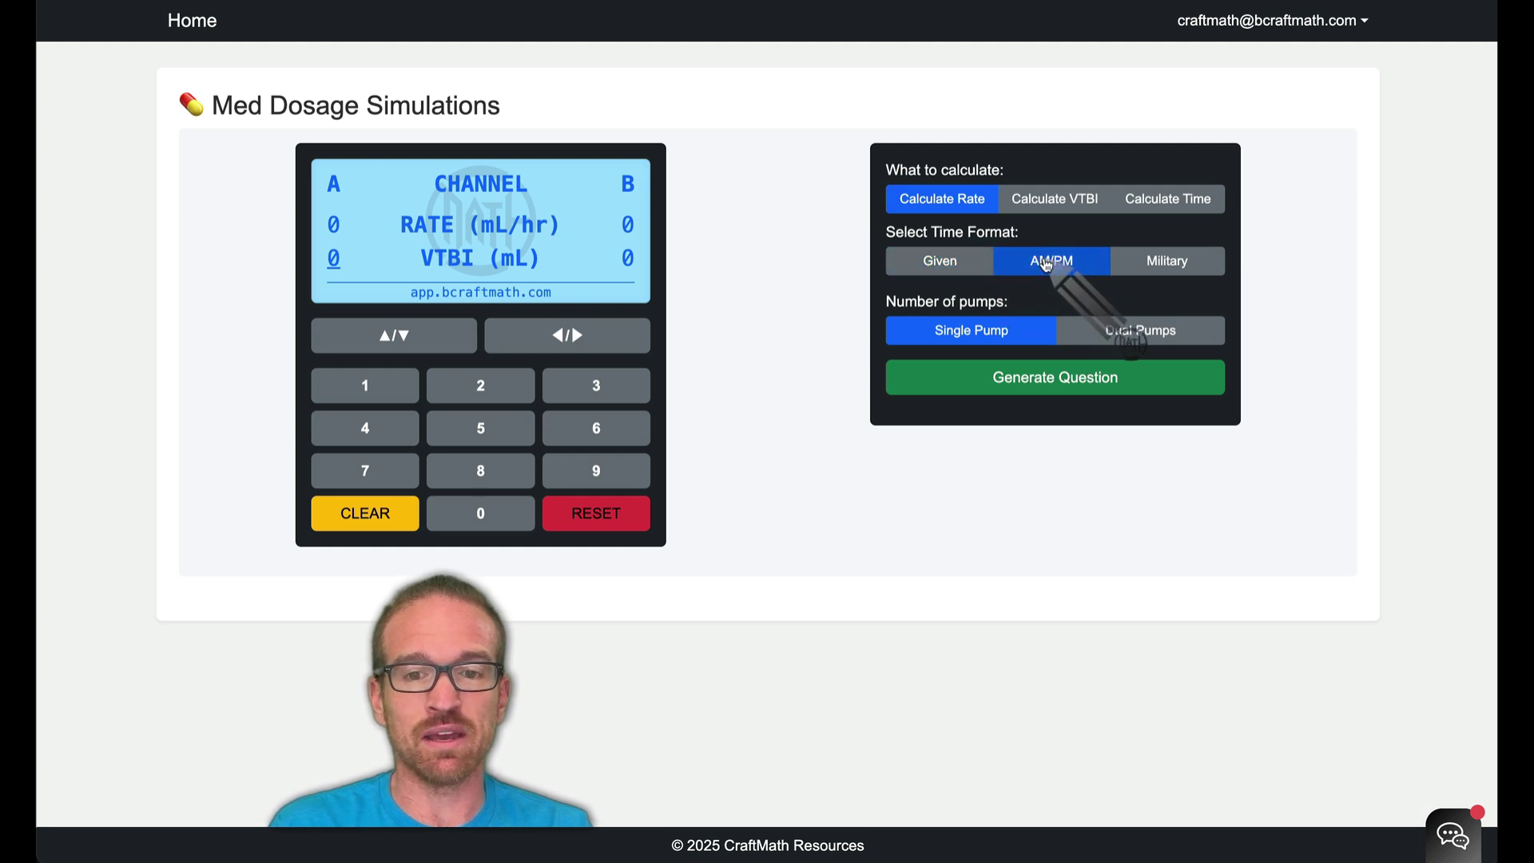
Generate a 2600 mL, 10:15 PM–11:15 AM rate question and check 2600 as channel A's VTBI.
{"action": "left_click", "coordinate": [1051, 383]}
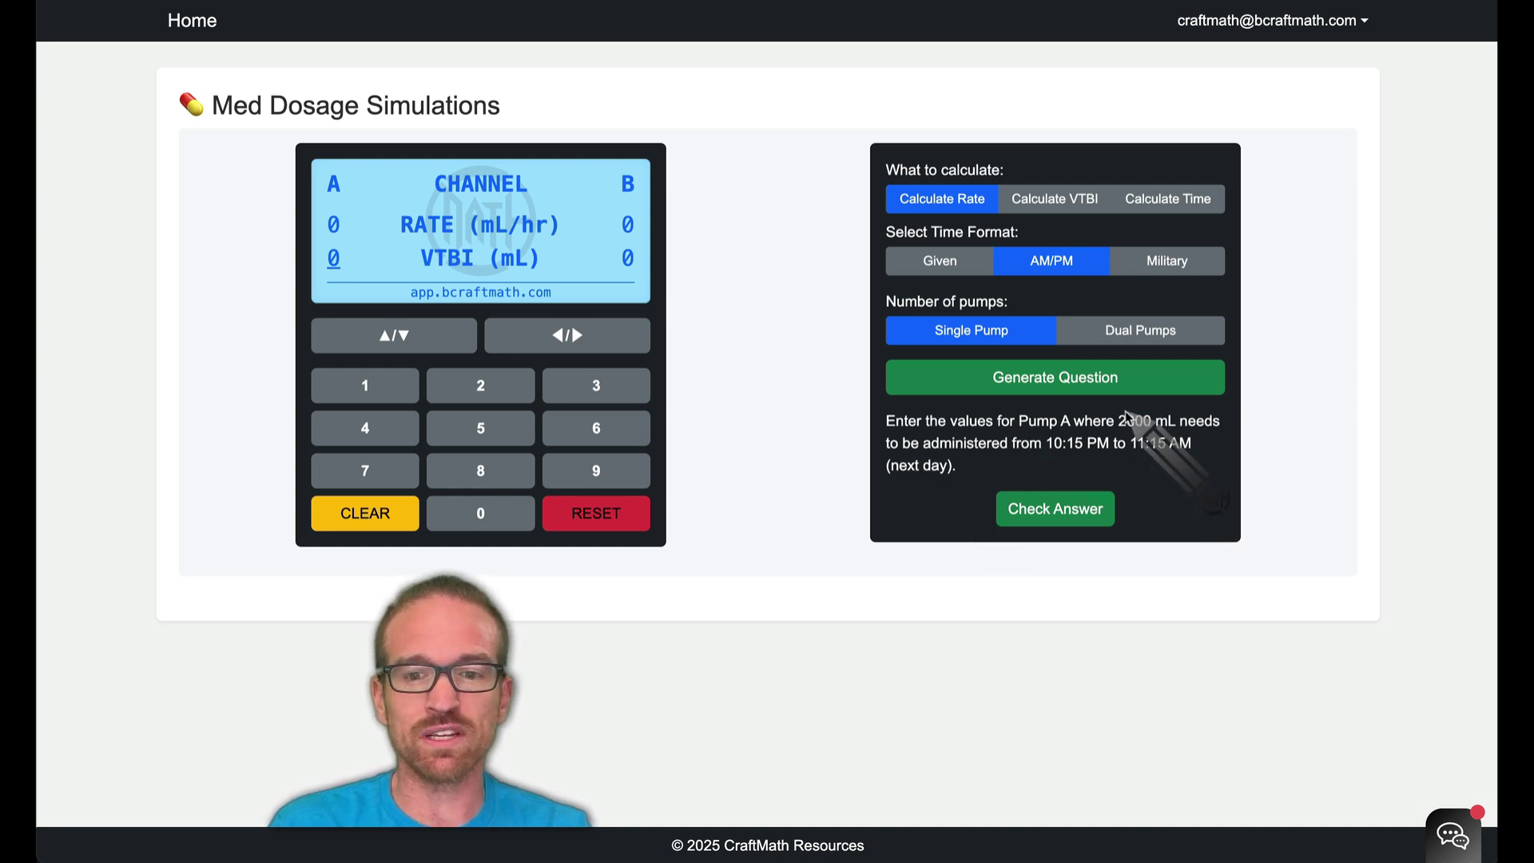
{"action": "left_click", "coordinate": [333, 259]}
{"action": "left_click", "coordinate": [480, 386]}
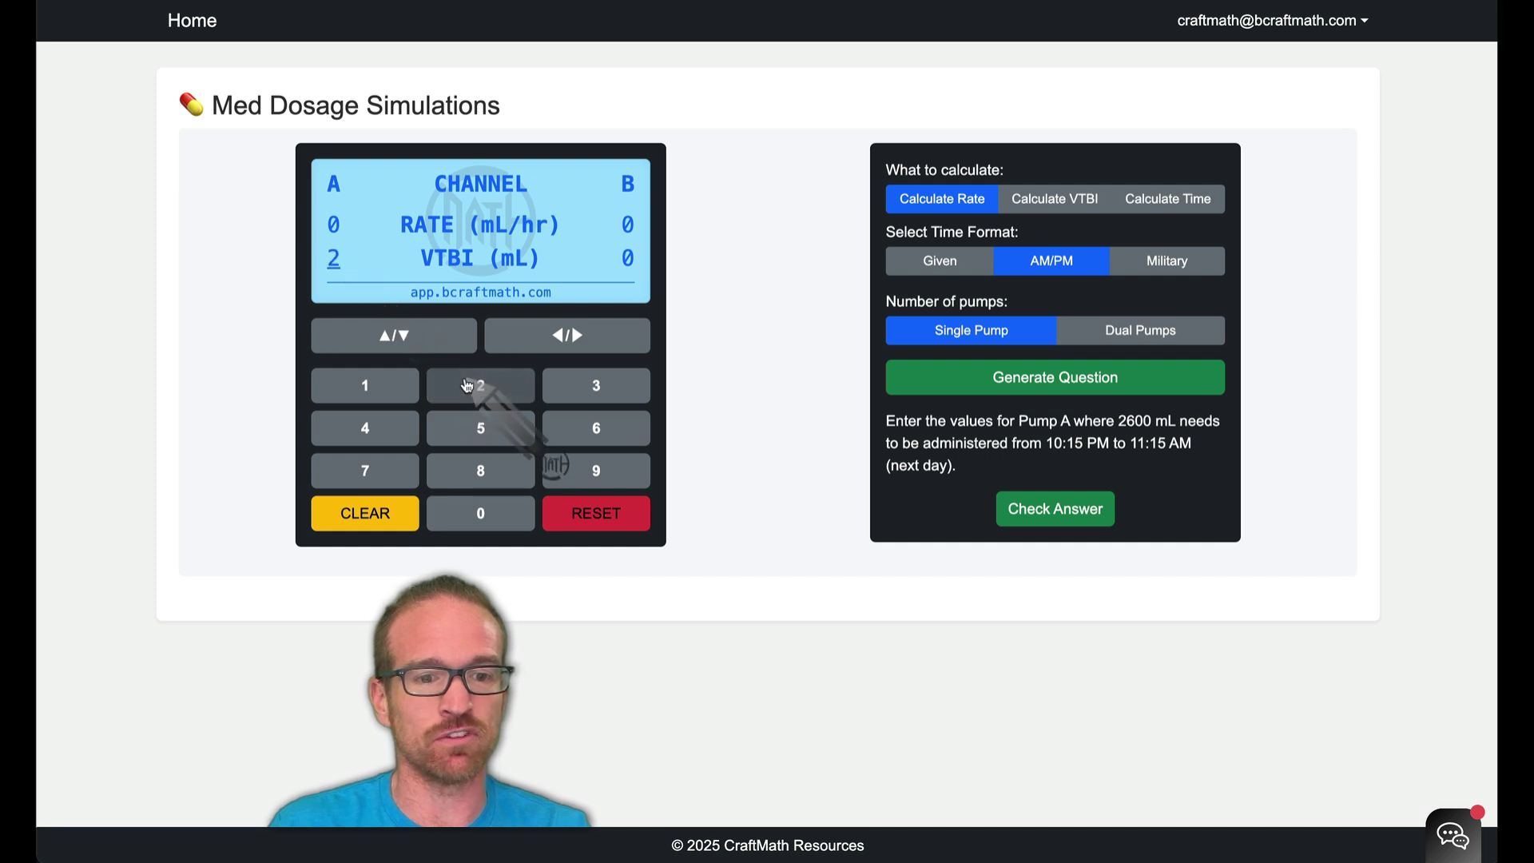
{"action": "left_click", "coordinate": [599, 431]}
{"action": "left_click", "coordinate": [517, 509]}
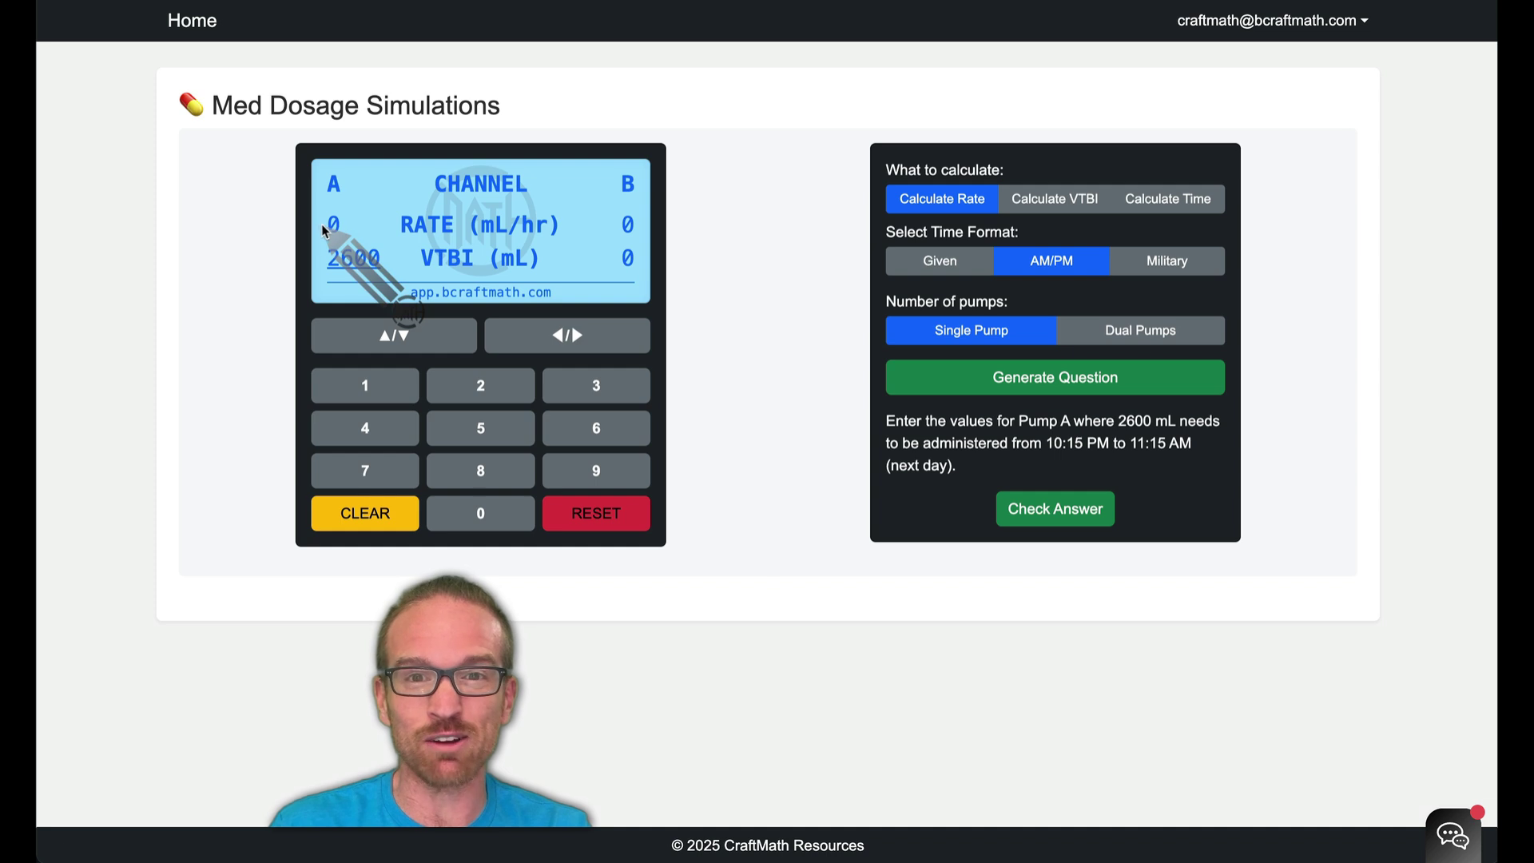
{"action": "left_click", "coordinate": [1039, 509]}
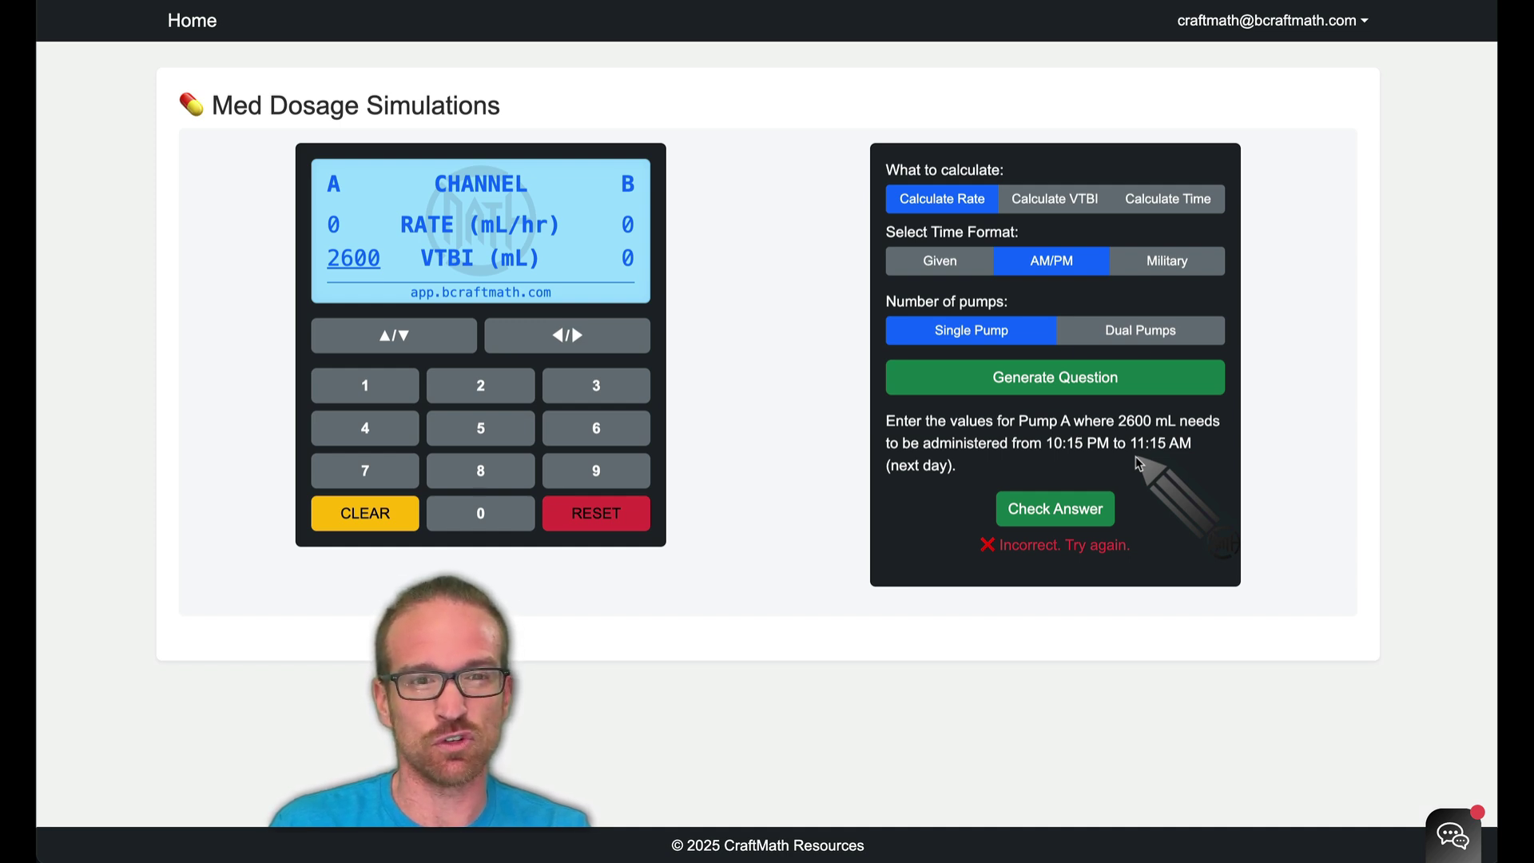
Compute 2600 ÷ 13 = 200 in the calculator.
{"action": "type", "text": "00"}
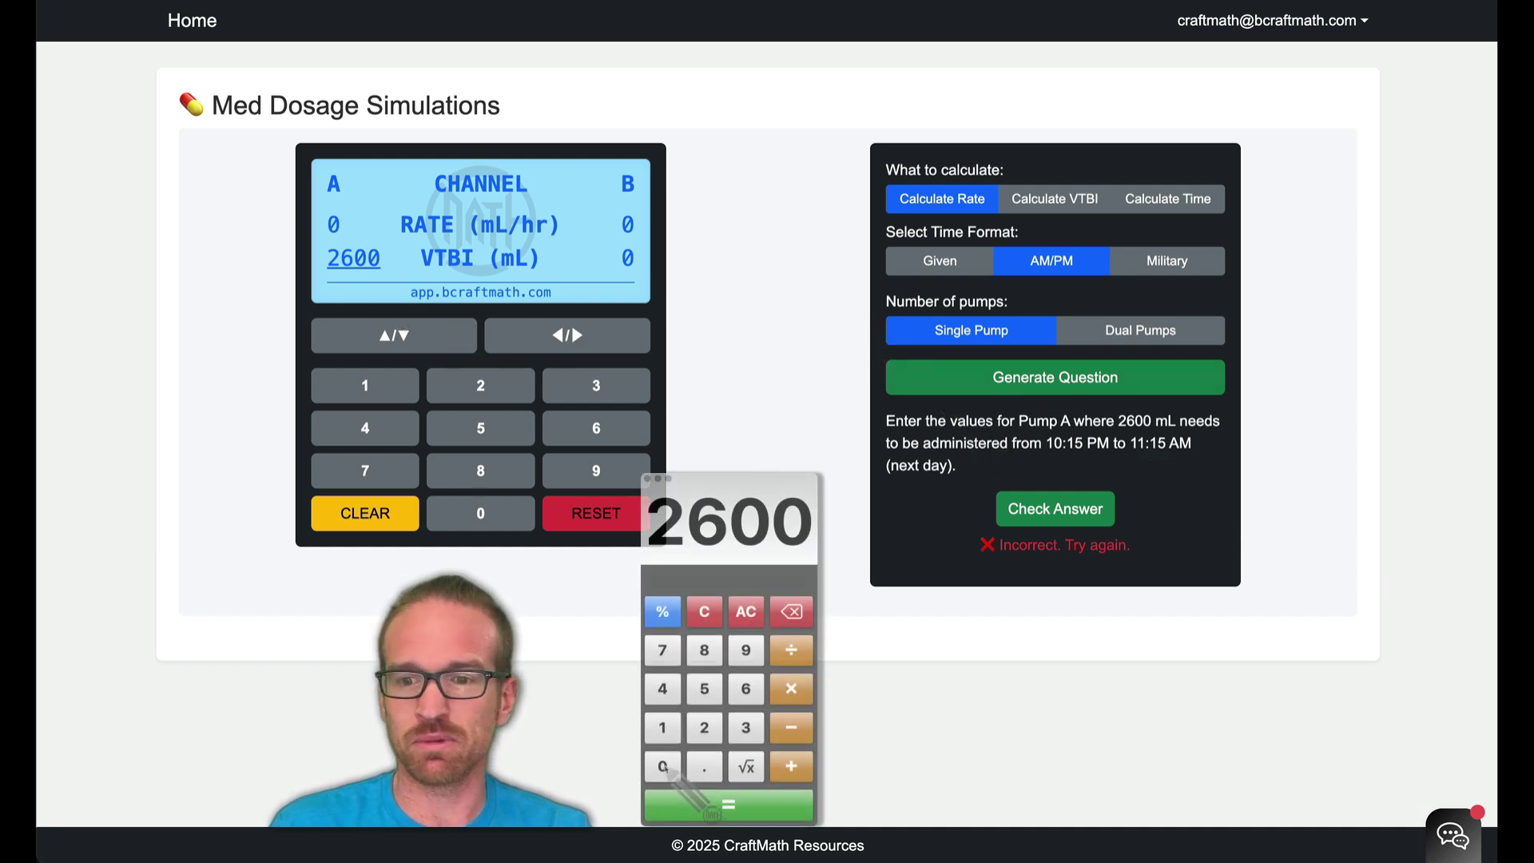
{"action": "left_click", "coordinate": [790, 650]}
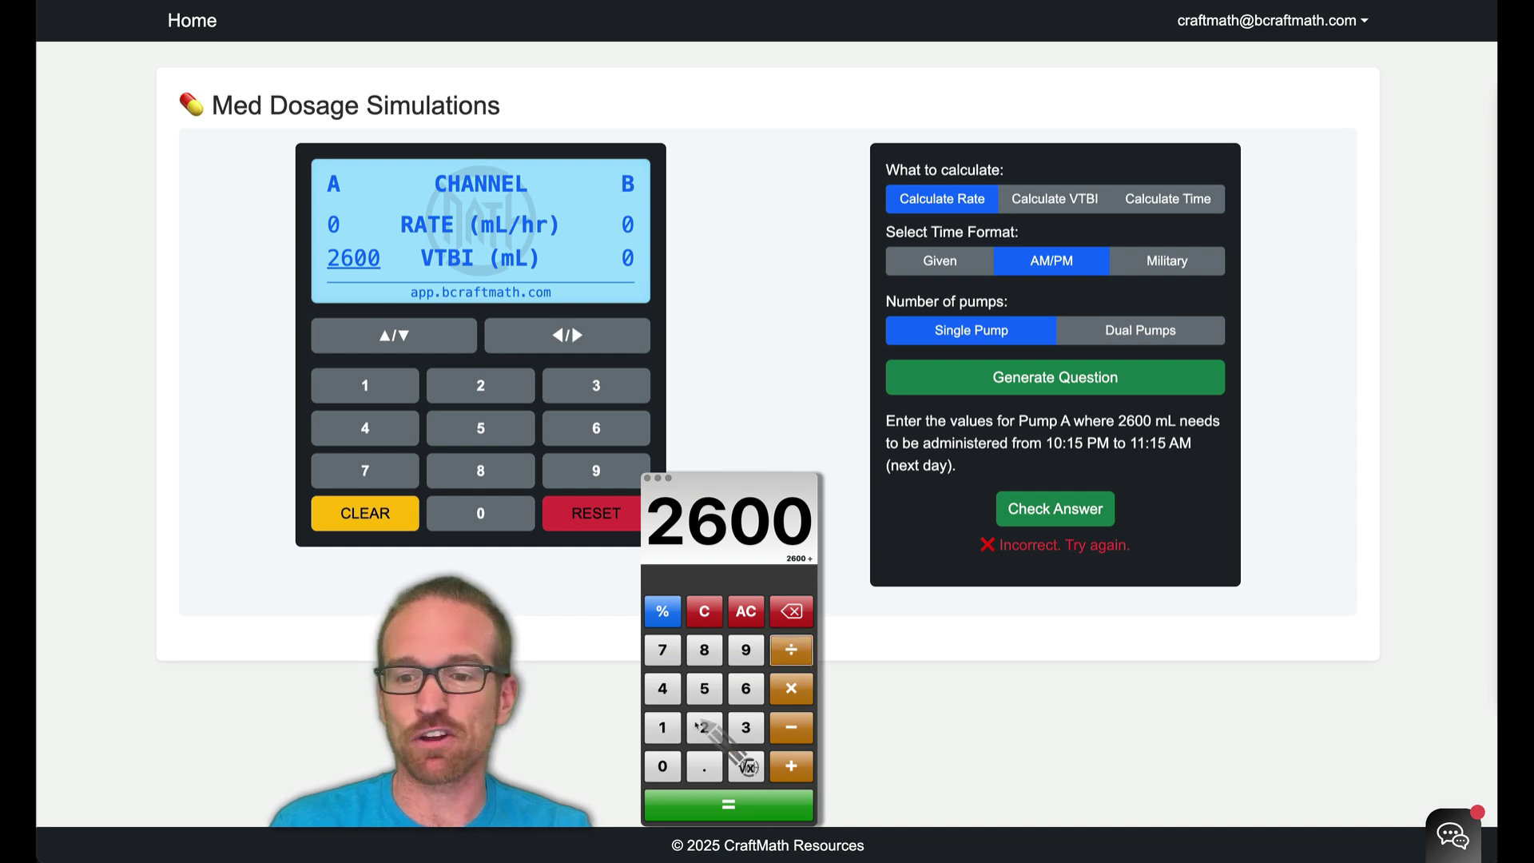
{"action": "left_click", "coordinate": [663, 727]}
{"action": "left_click", "coordinate": [746, 728]}
{"action": "left_click", "coordinate": [728, 805]}
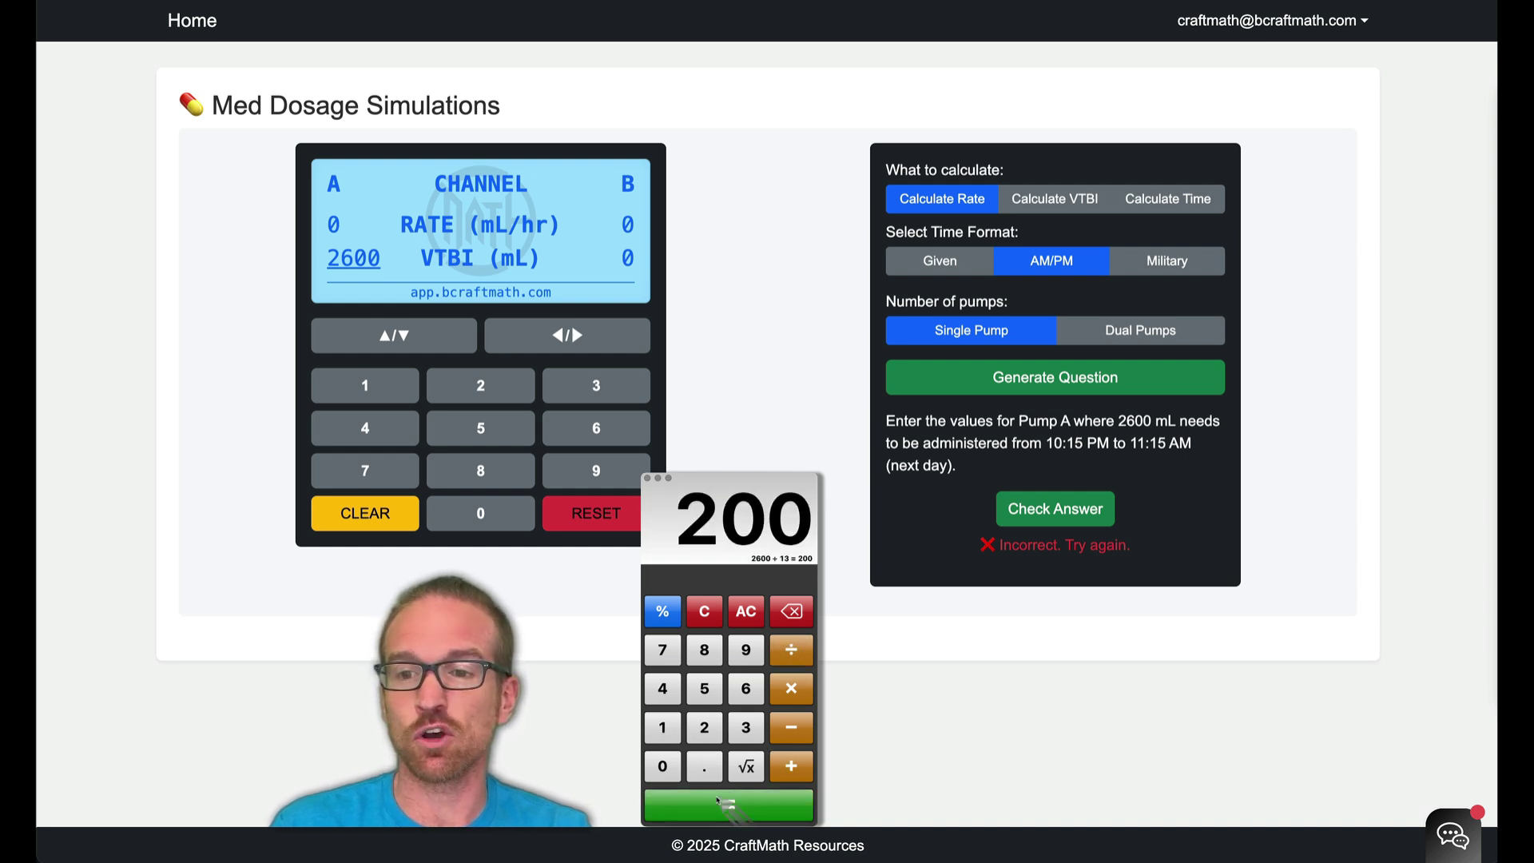
Enter 200 mL/hr as channel A's rate and check the answer.
{"action": "left_click", "coordinate": [334, 222]}
{"action": "left_click", "coordinate": [507, 392]}
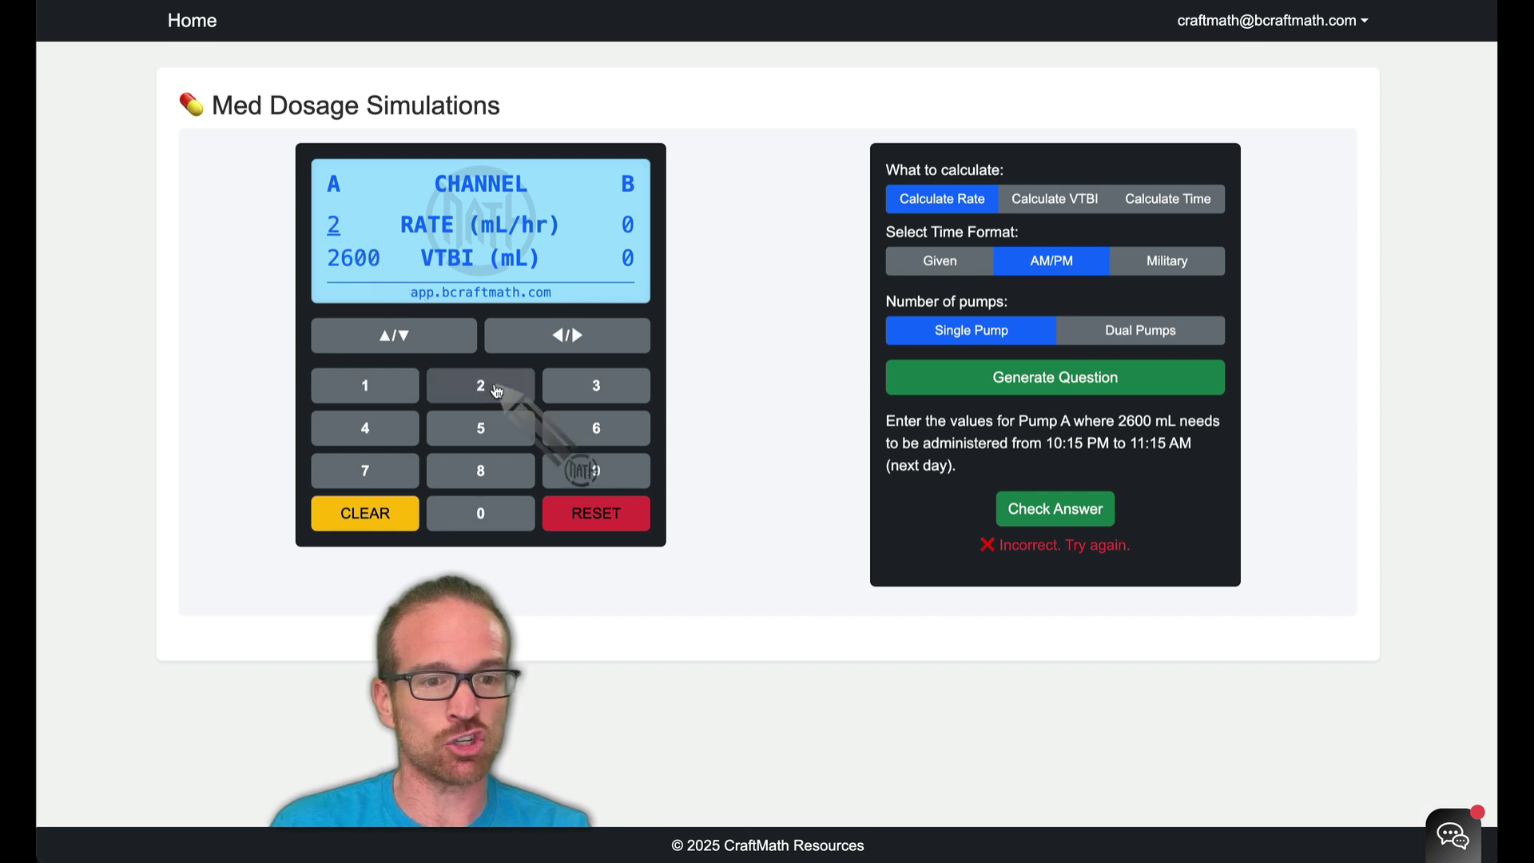
{"action": "left_click", "coordinate": [487, 517]}
{"action": "left_click", "coordinate": [487, 518]}
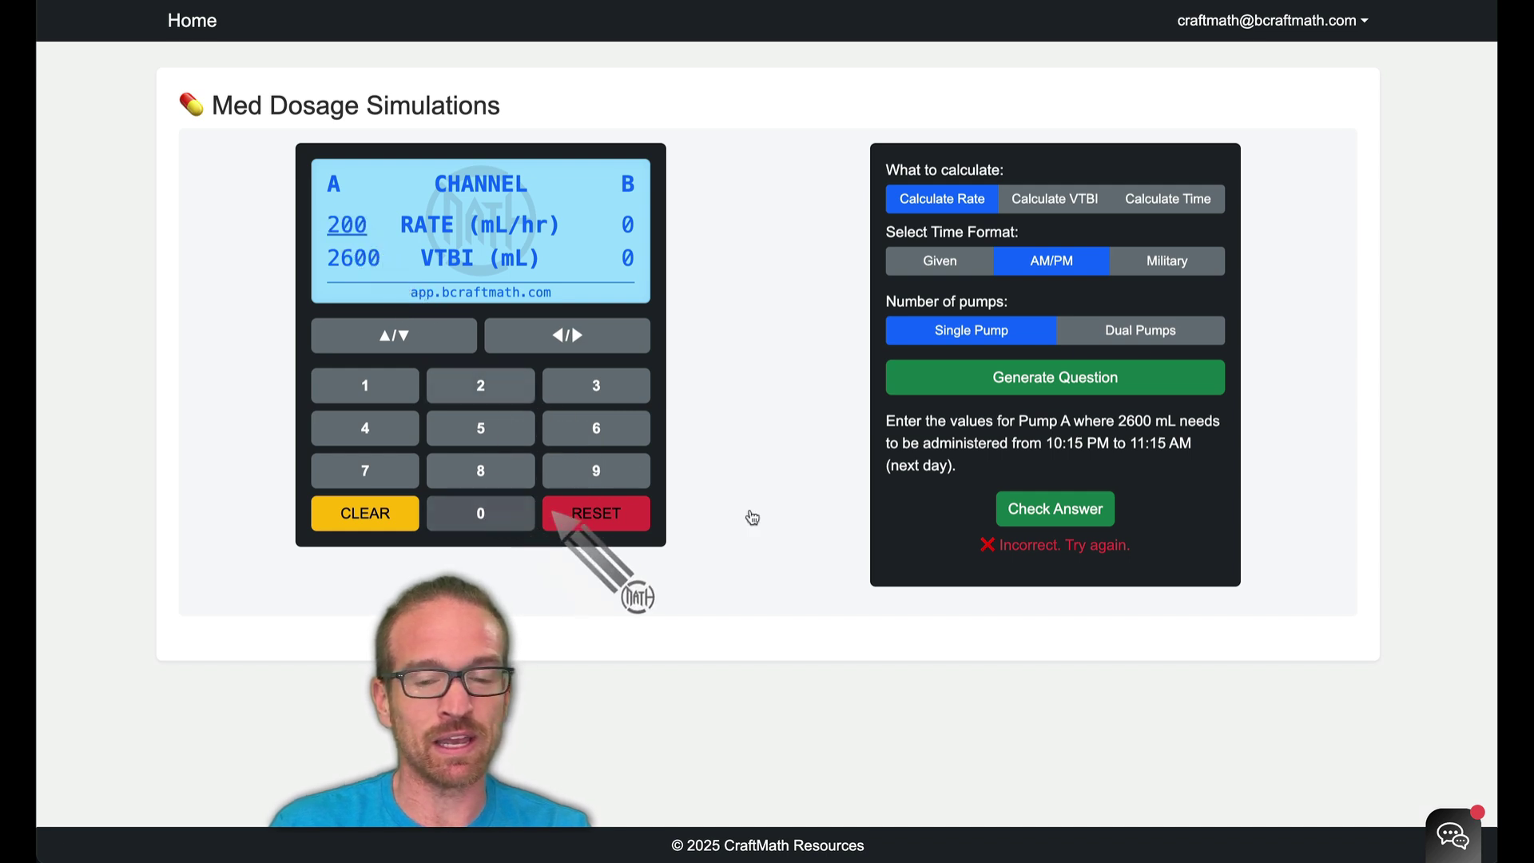
{"action": "left_click", "coordinate": [1059, 518]}
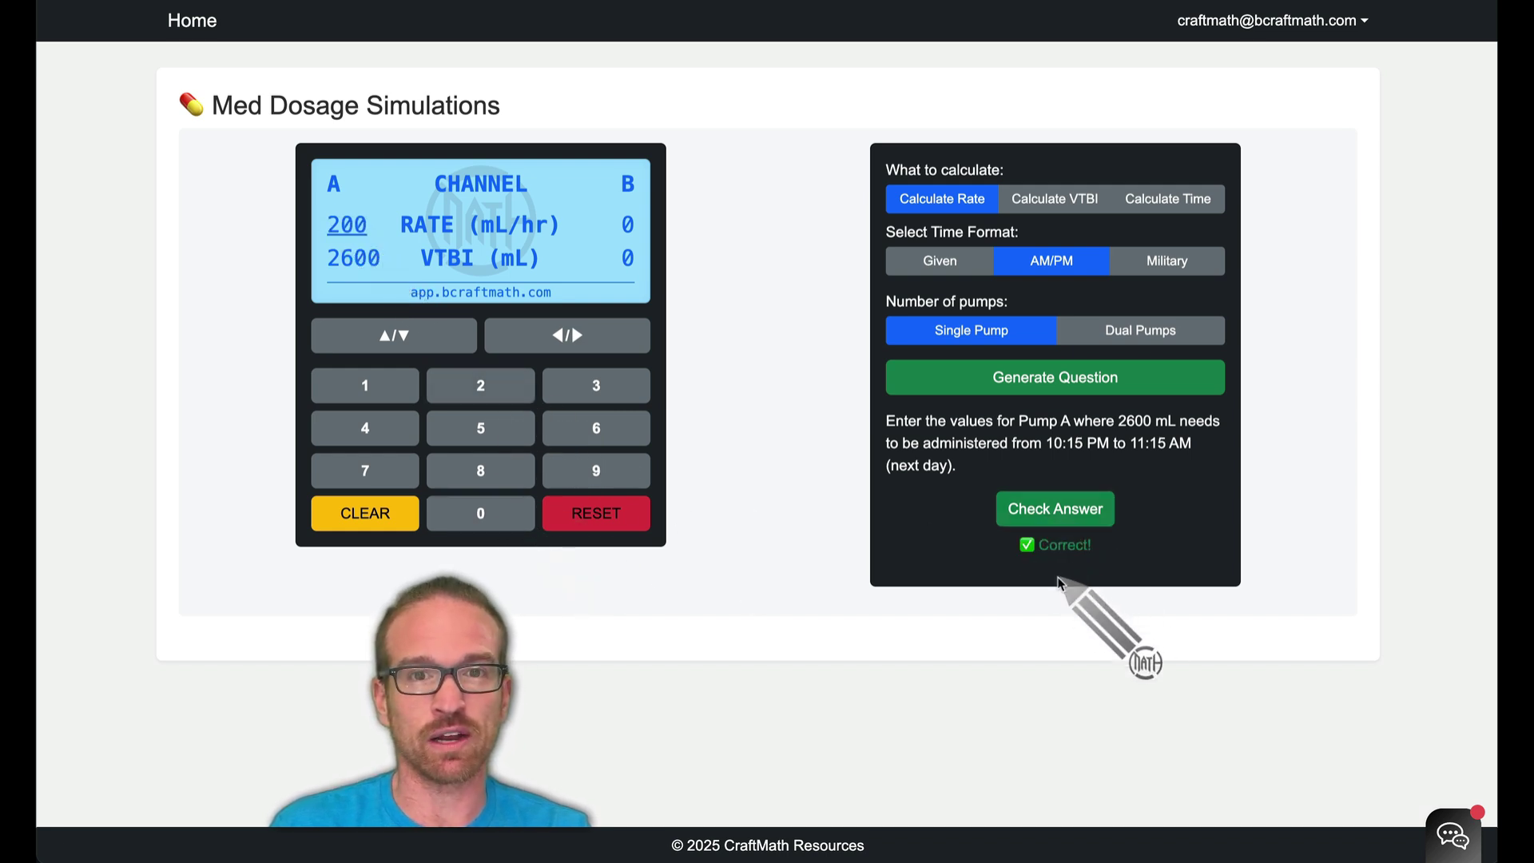
Generate rate questions with military times, given durations, and then two pumps.
{"action": "left_click", "coordinate": [1162, 262]}
{"action": "left_click", "coordinate": [1090, 377]}
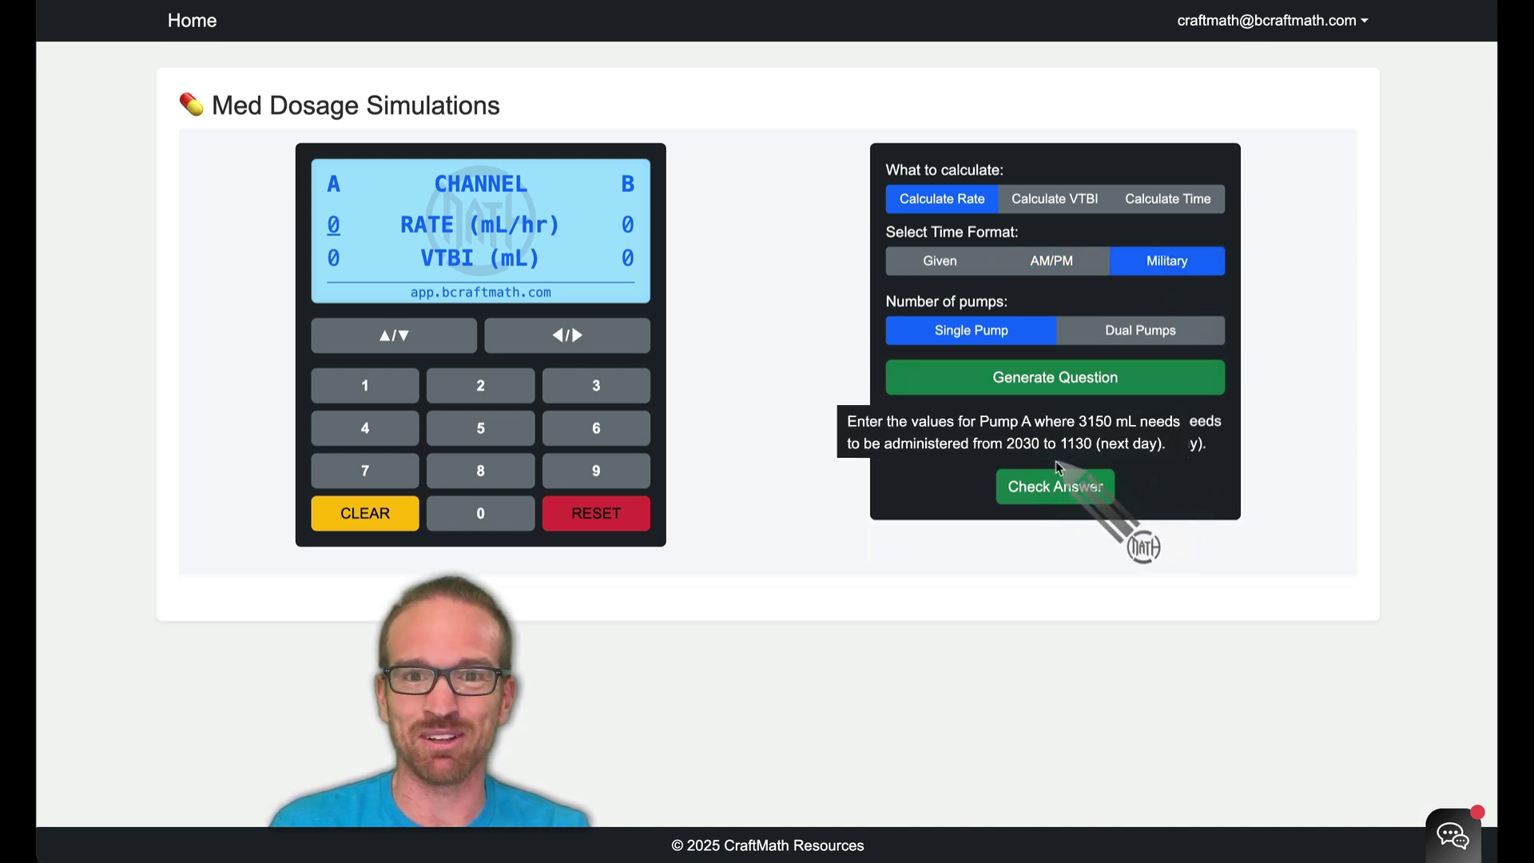
{"action": "left_click", "coordinate": [927, 271]}
{"action": "left_click", "coordinate": [1075, 379]}
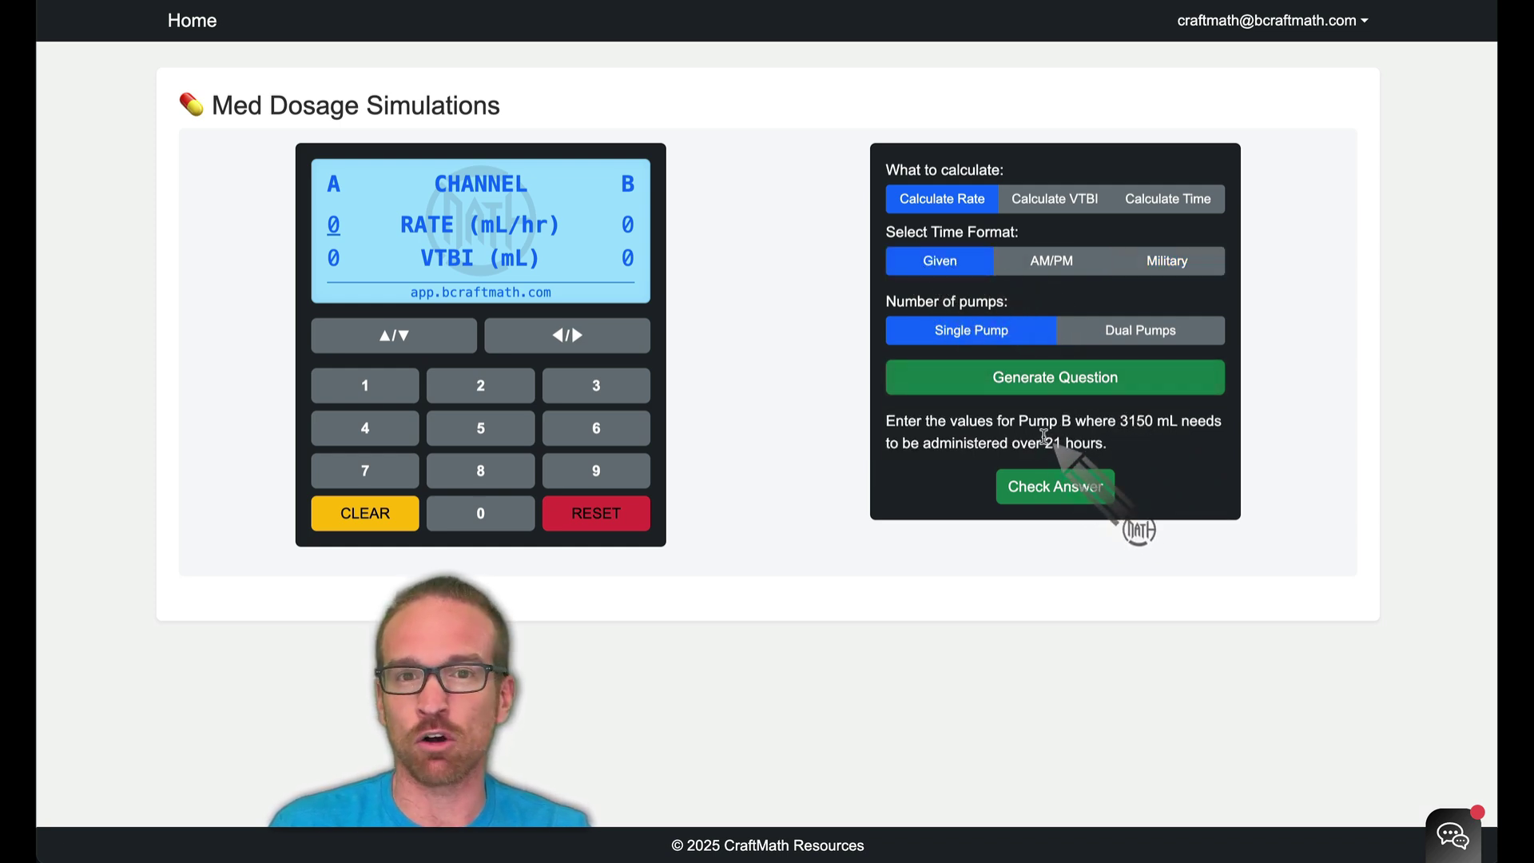
{"action": "left_click", "coordinate": [1100, 339]}
{"action": "left_click", "coordinate": [1109, 379]}
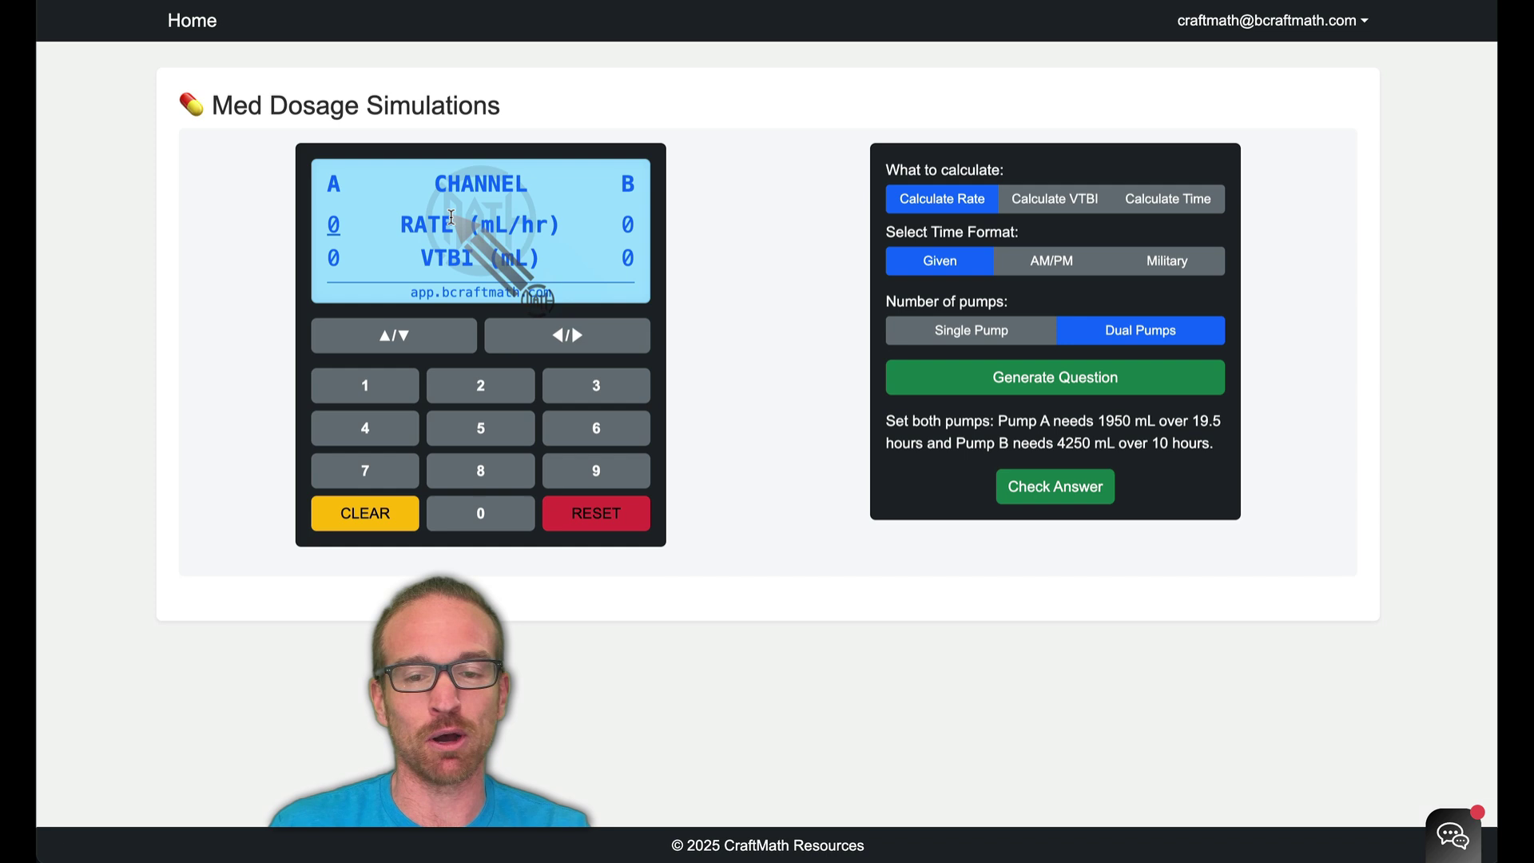
Generate VTBI questions in AM/PM and military time for one pump, ending on Calculate Time.
{"action": "left_click", "coordinate": [1039, 200]}
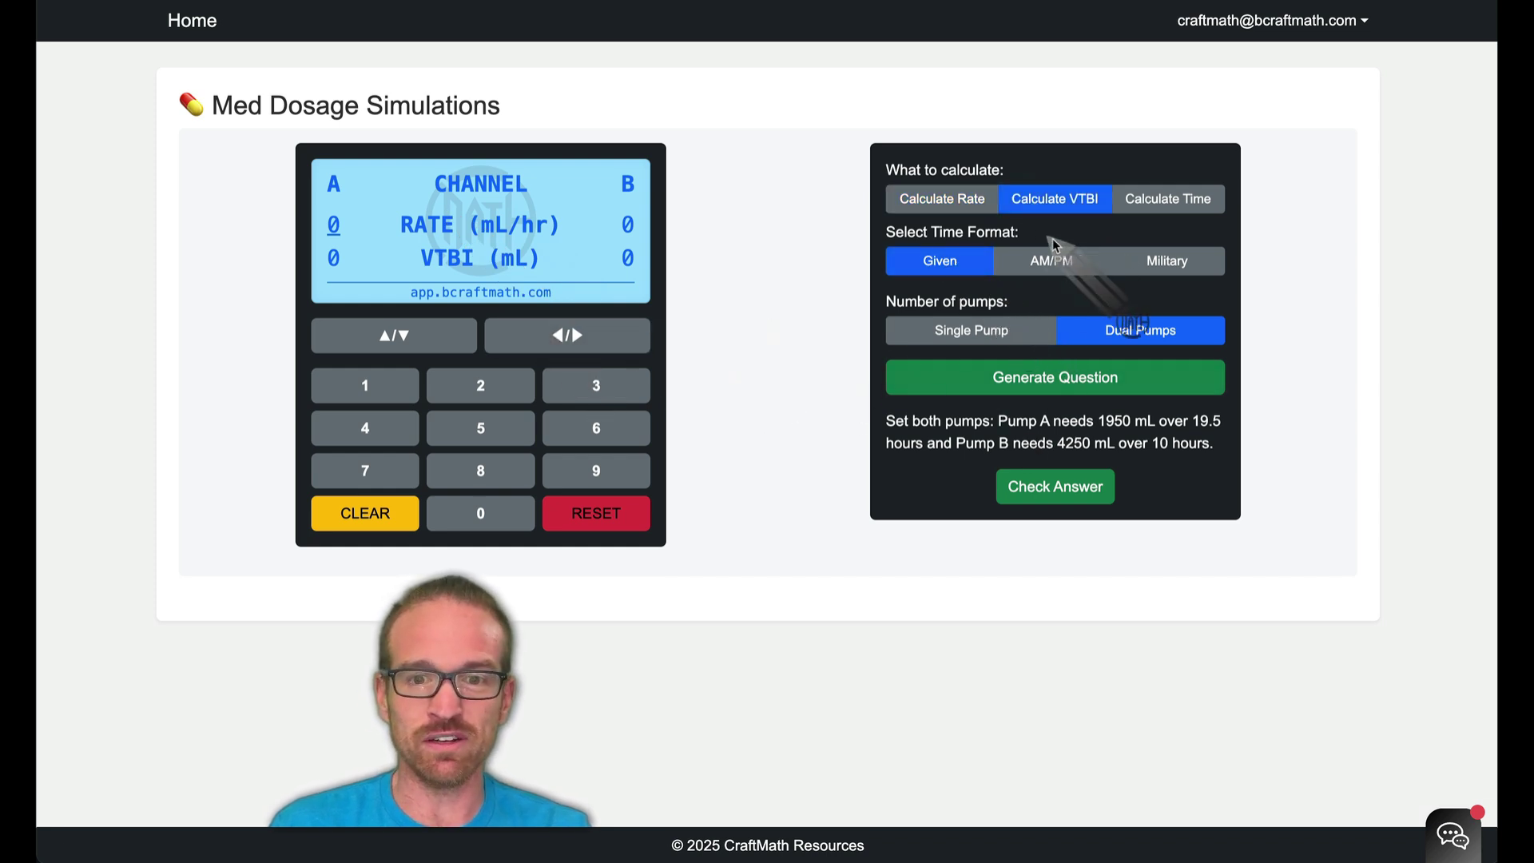
{"action": "left_click", "coordinate": [1053, 261]}
{"action": "left_click", "coordinate": [1066, 392]}
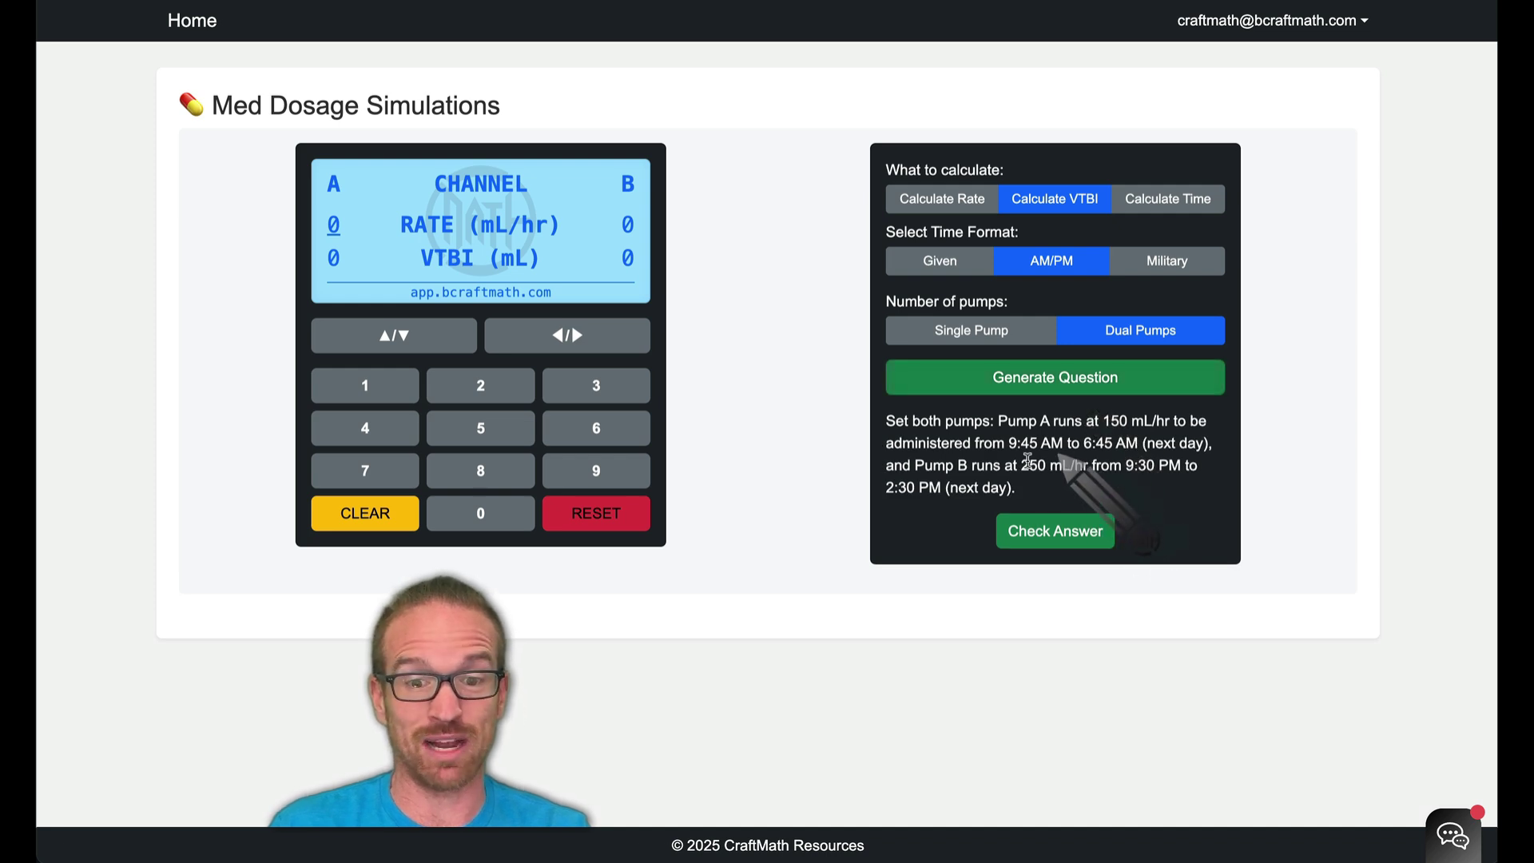
{"action": "left_click", "coordinate": [1022, 339]}
{"action": "left_click", "coordinate": [1054, 380]}
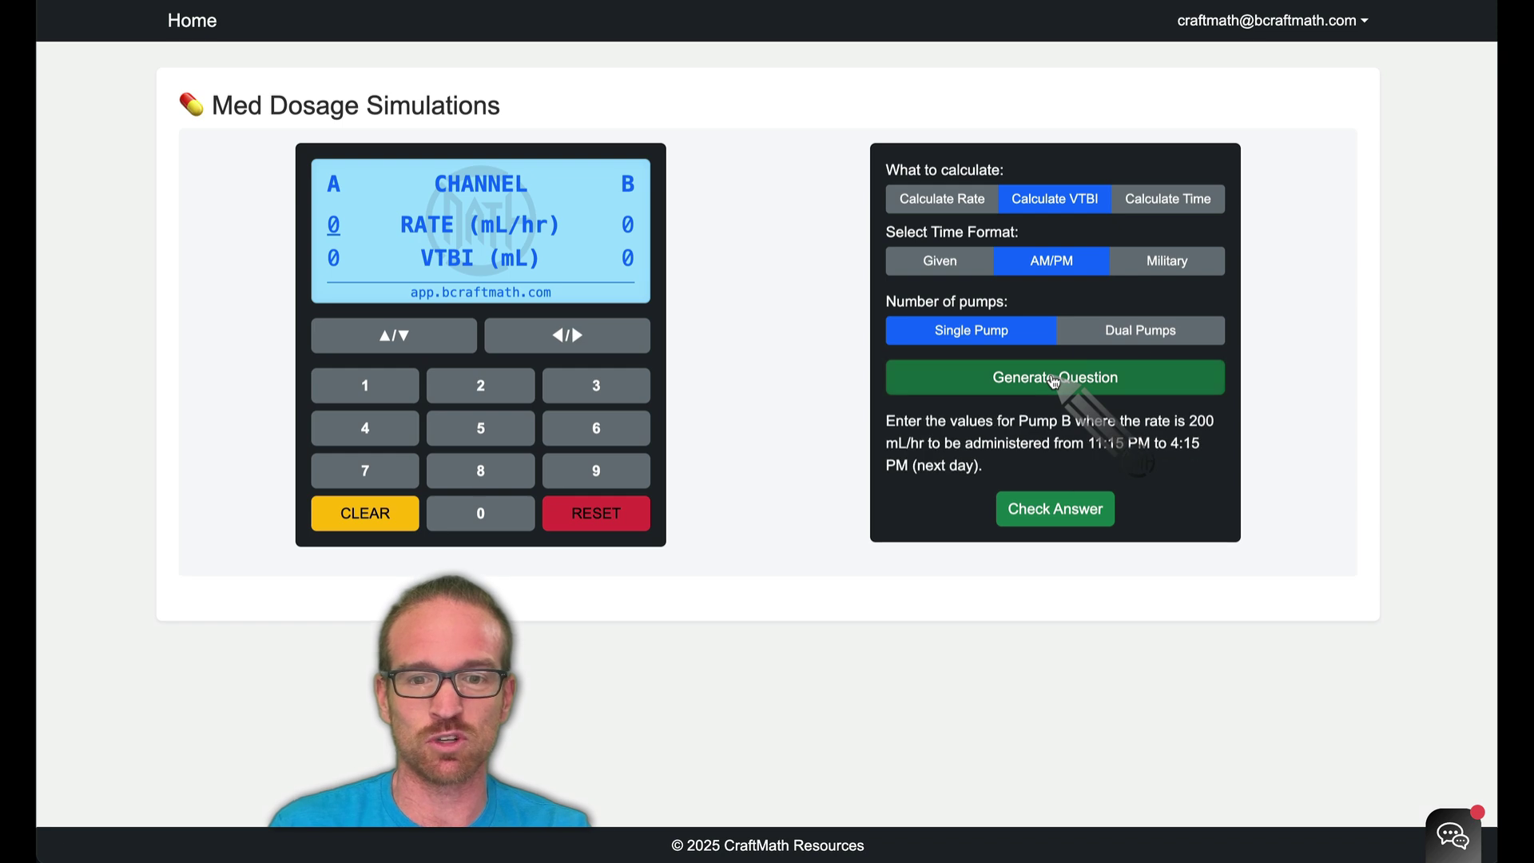
{"action": "left_click", "coordinate": [1166, 263]}
{"action": "left_click", "coordinate": [1104, 374]}
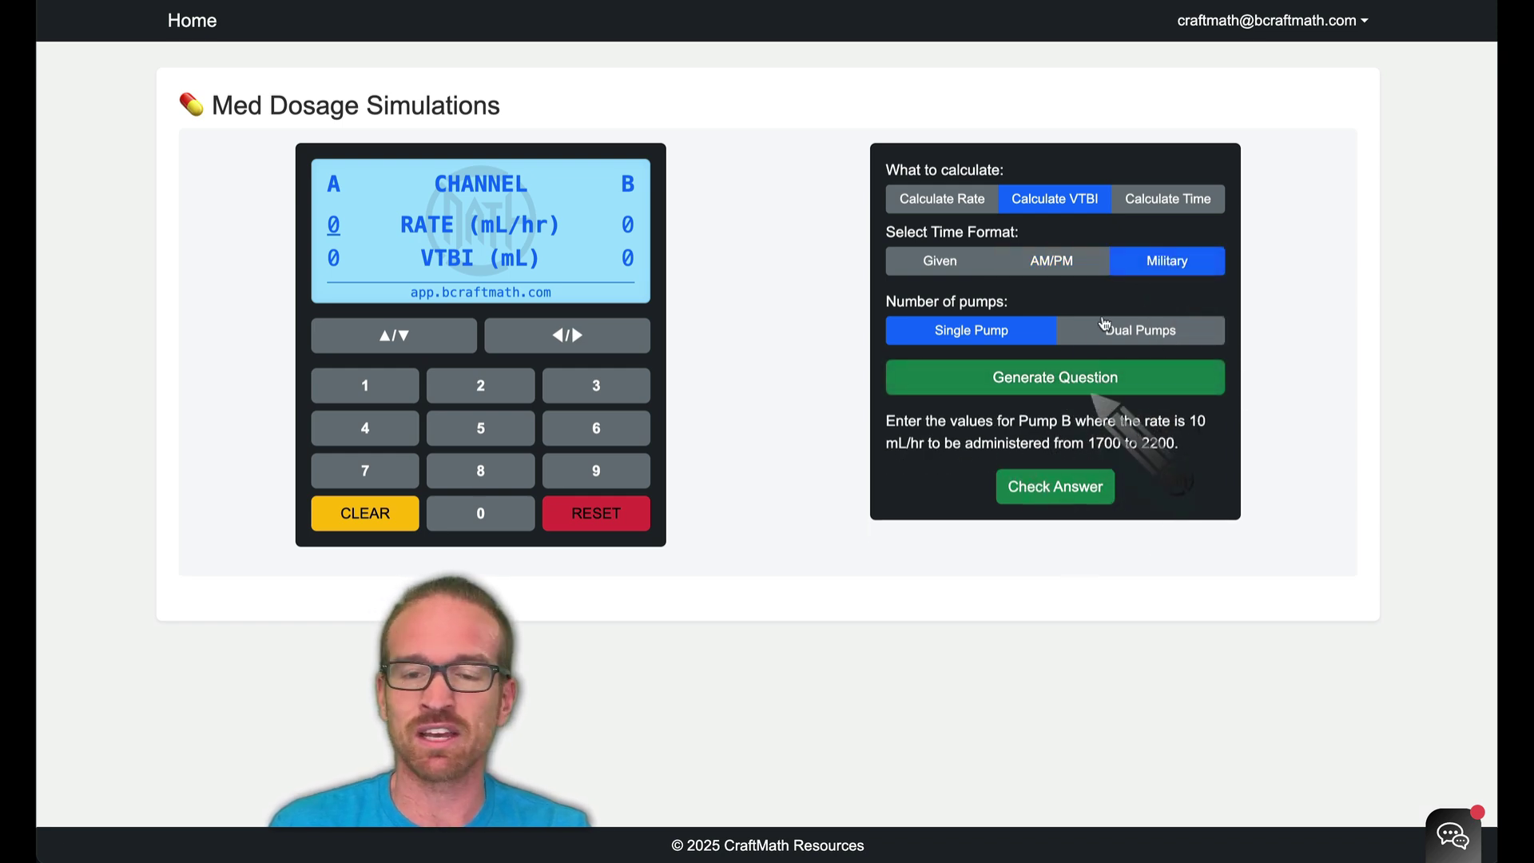
{"action": "left_click", "coordinate": [1154, 206]}
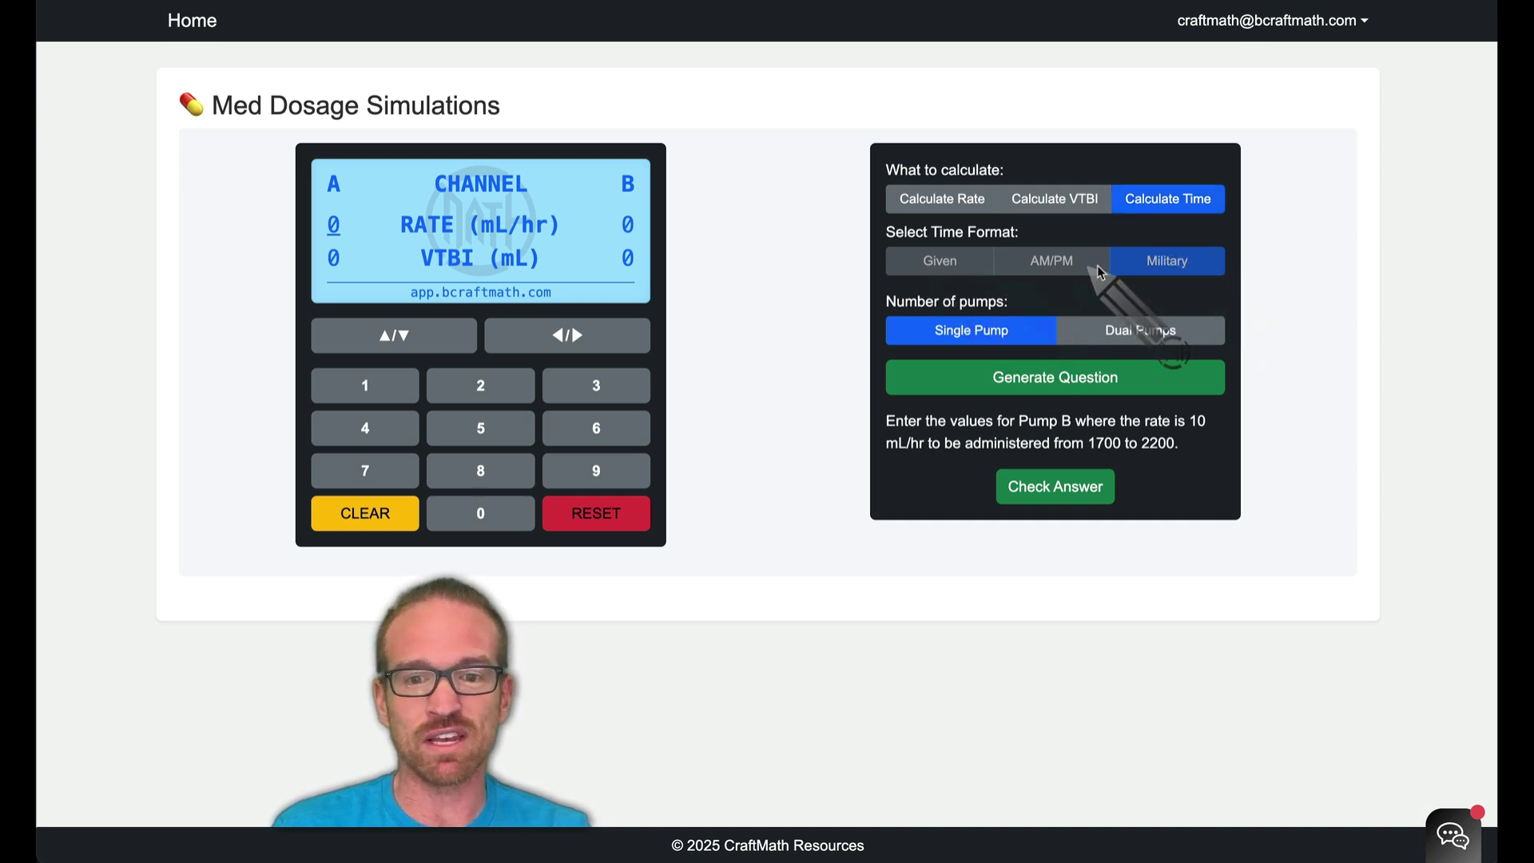
Generate a new infusion-time question and compute 4230 ÷ 180 hours in the calculator.
{"action": "left_click", "coordinate": [1015, 385]}
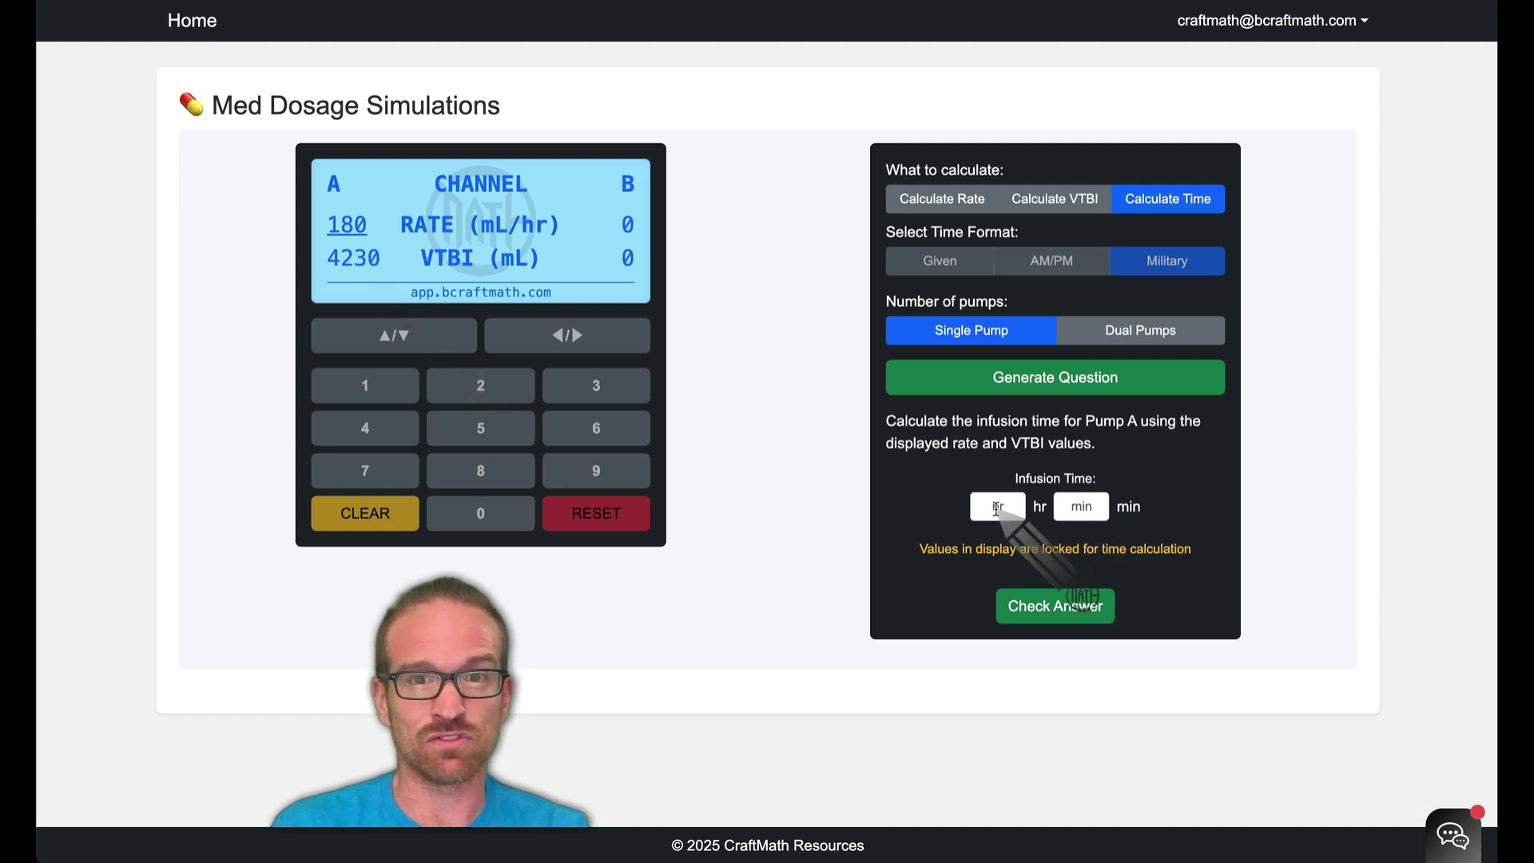
{"action": "type", "text": "423"}
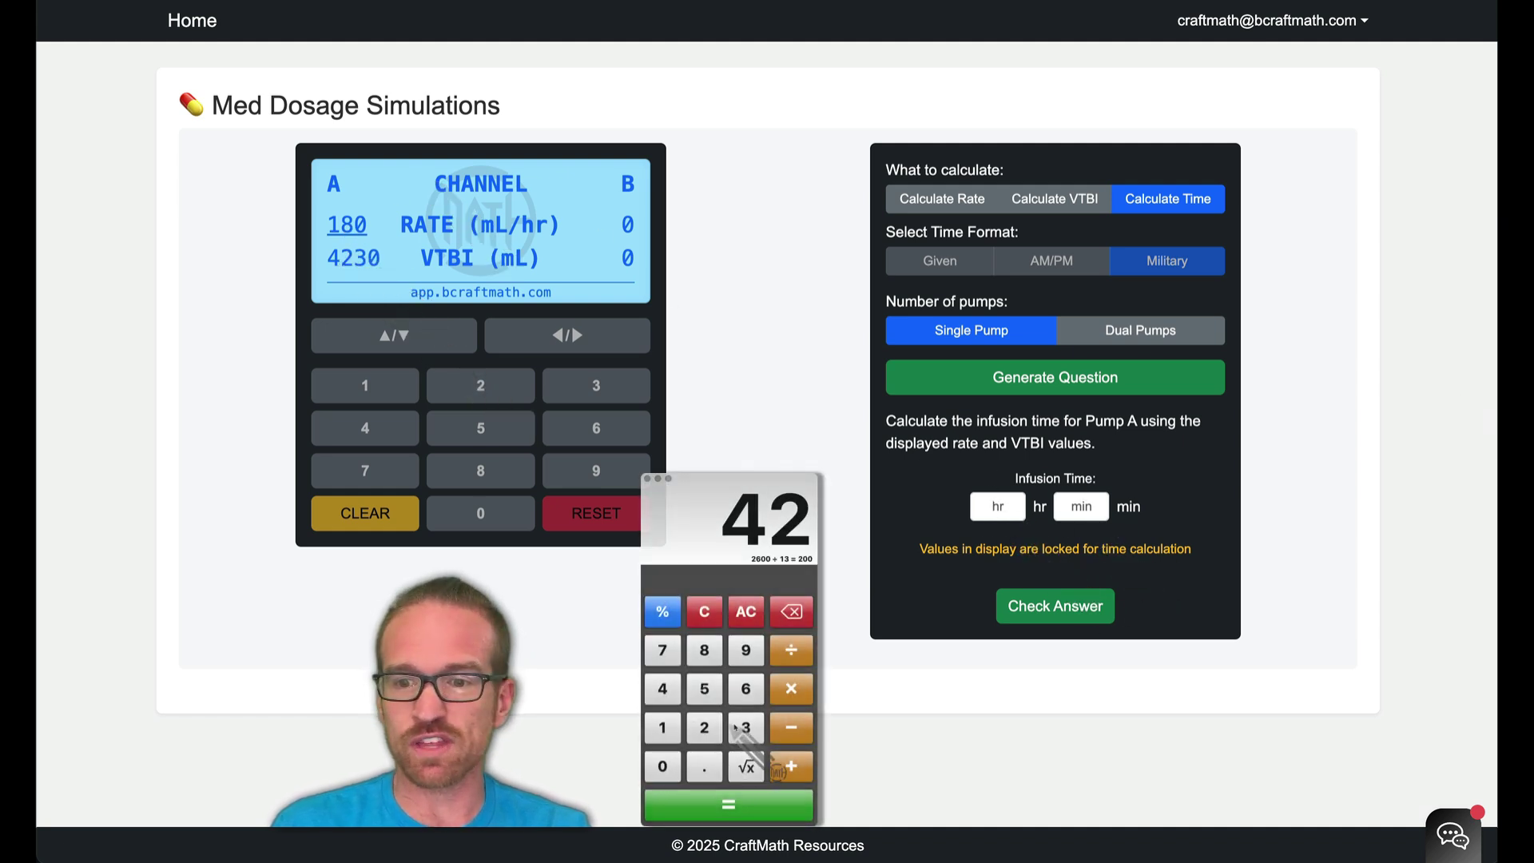
{"action": "left_click", "coordinate": [664, 766]}
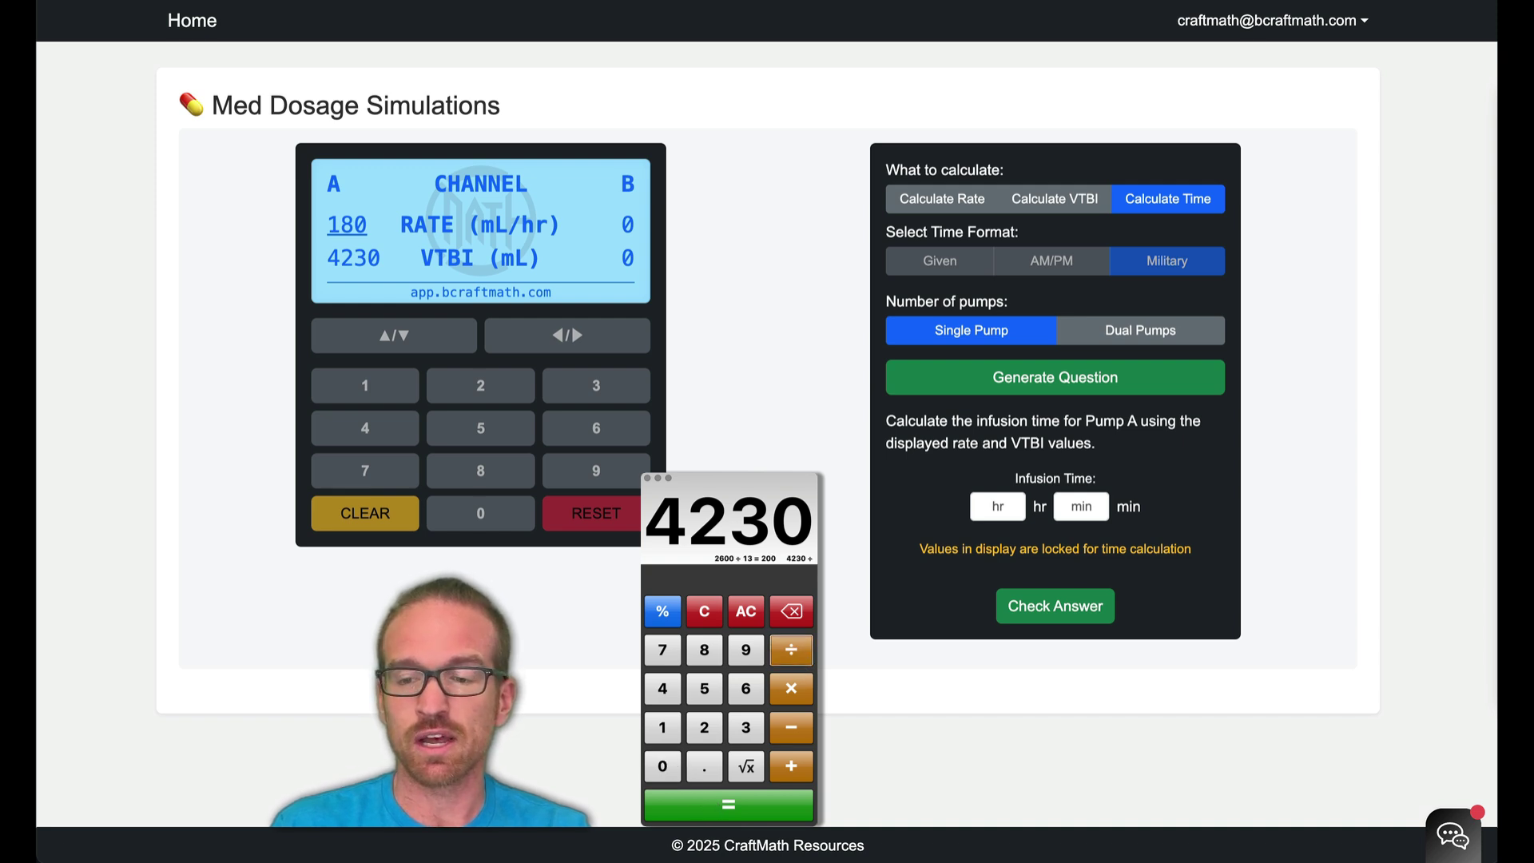
{"action": "left_click", "coordinate": [663, 727]}
{"action": "left_click", "coordinate": [704, 649]}
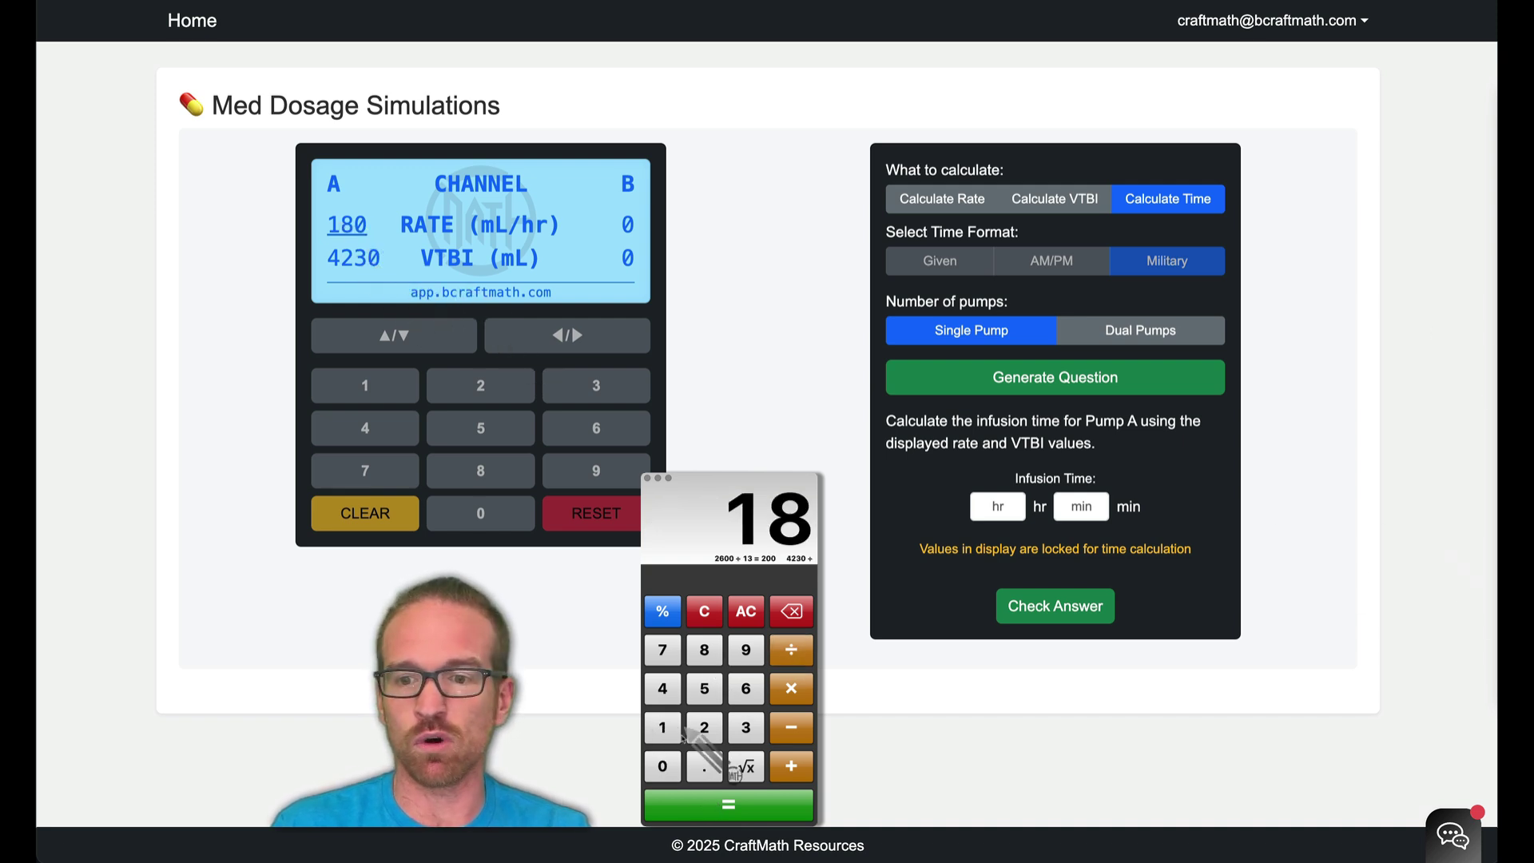
{"action": "left_click", "coordinate": [663, 766]}
{"action": "left_click", "coordinate": [725, 804]}
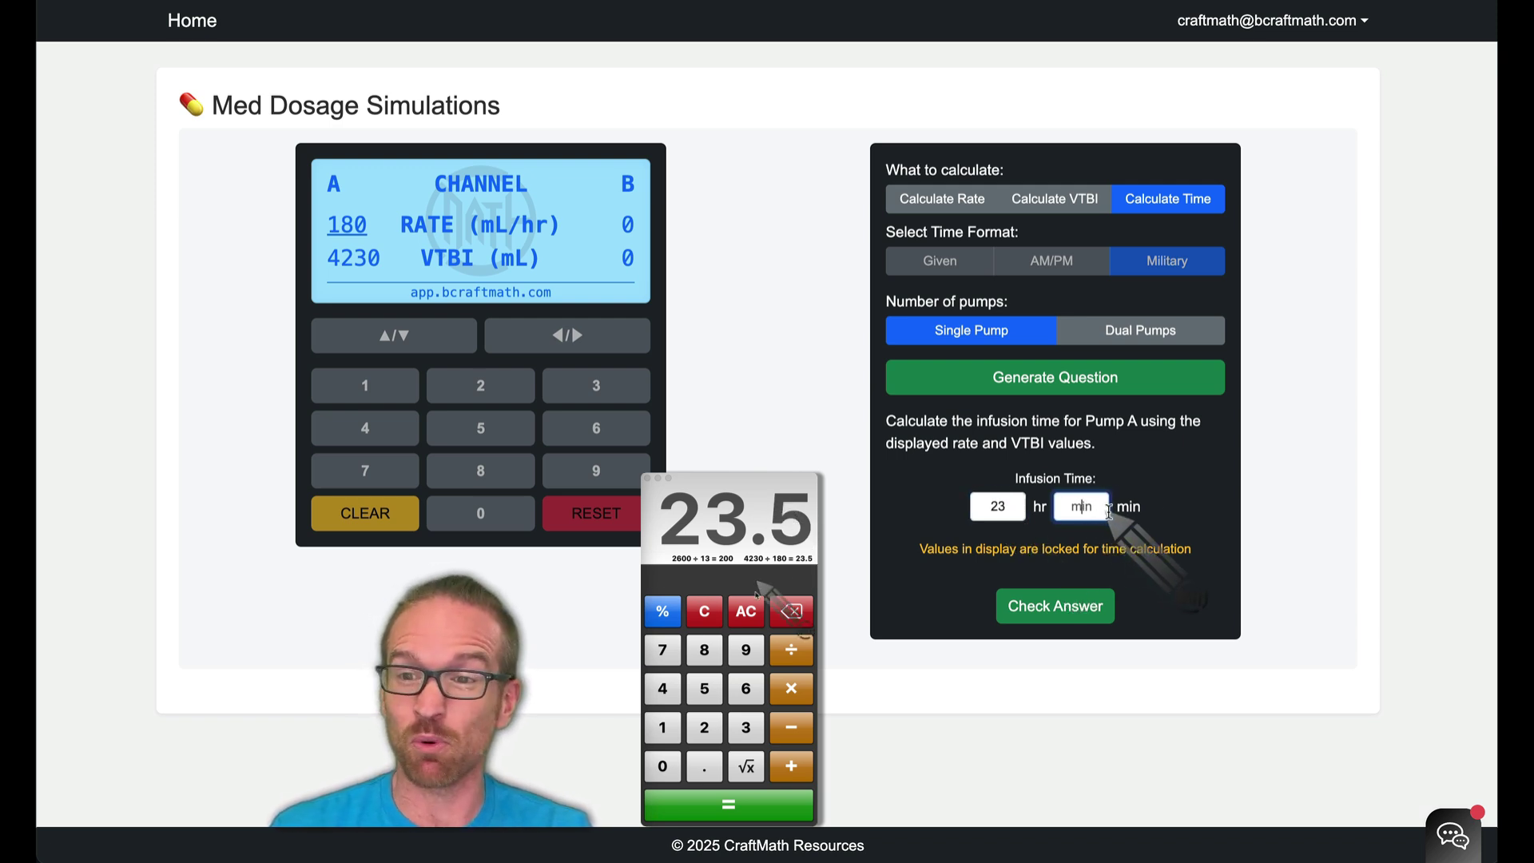
Convert the leftover 0.5 hour to 30 minutes, enter 23 hr 30 min and check.
{"action": "left_click", "coordinate": [704, 766]}
{"action": "left_click", "coordinate": [706, 692]}
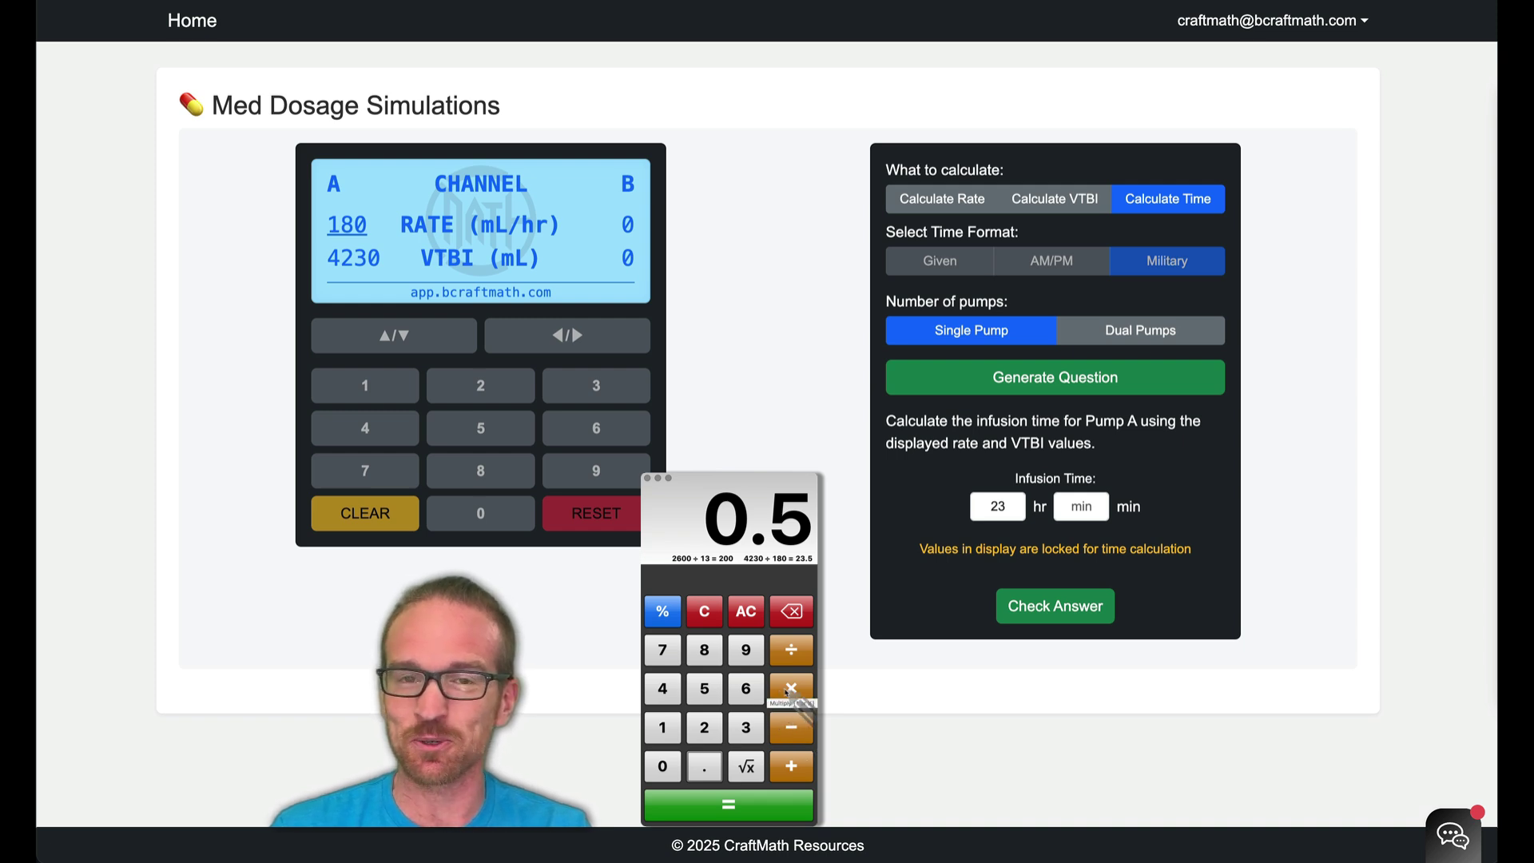
{"action": "left_click", "coordinate": [790, 691]}
{"action": "left_click", "coordinate": [746, 689]}
{"action": "left_click", "coordinate": [663, 767]}
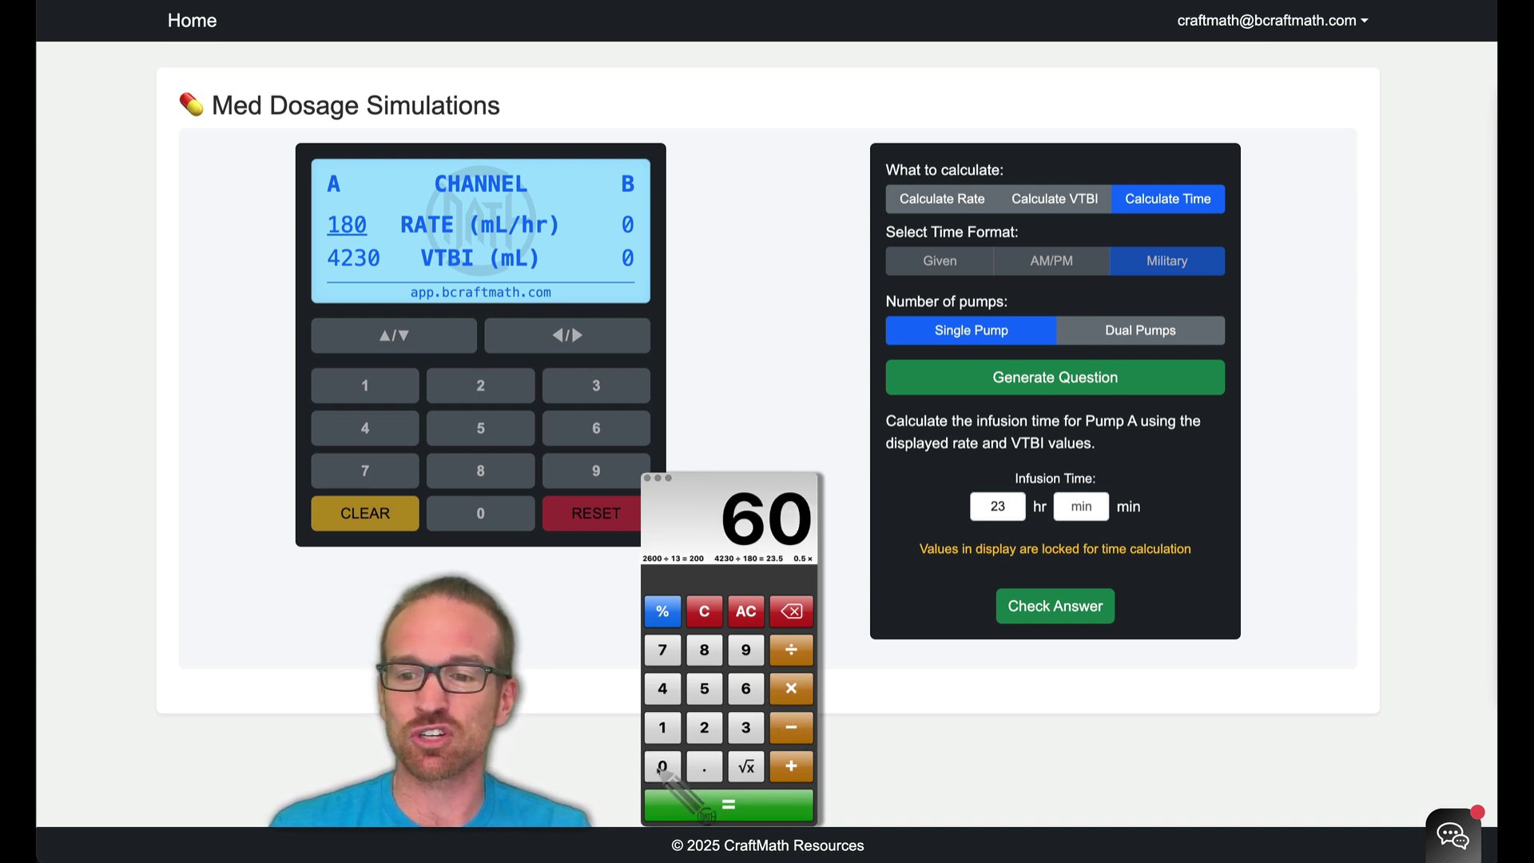
{"action": "left_click", "coordinate": [728, 804]}
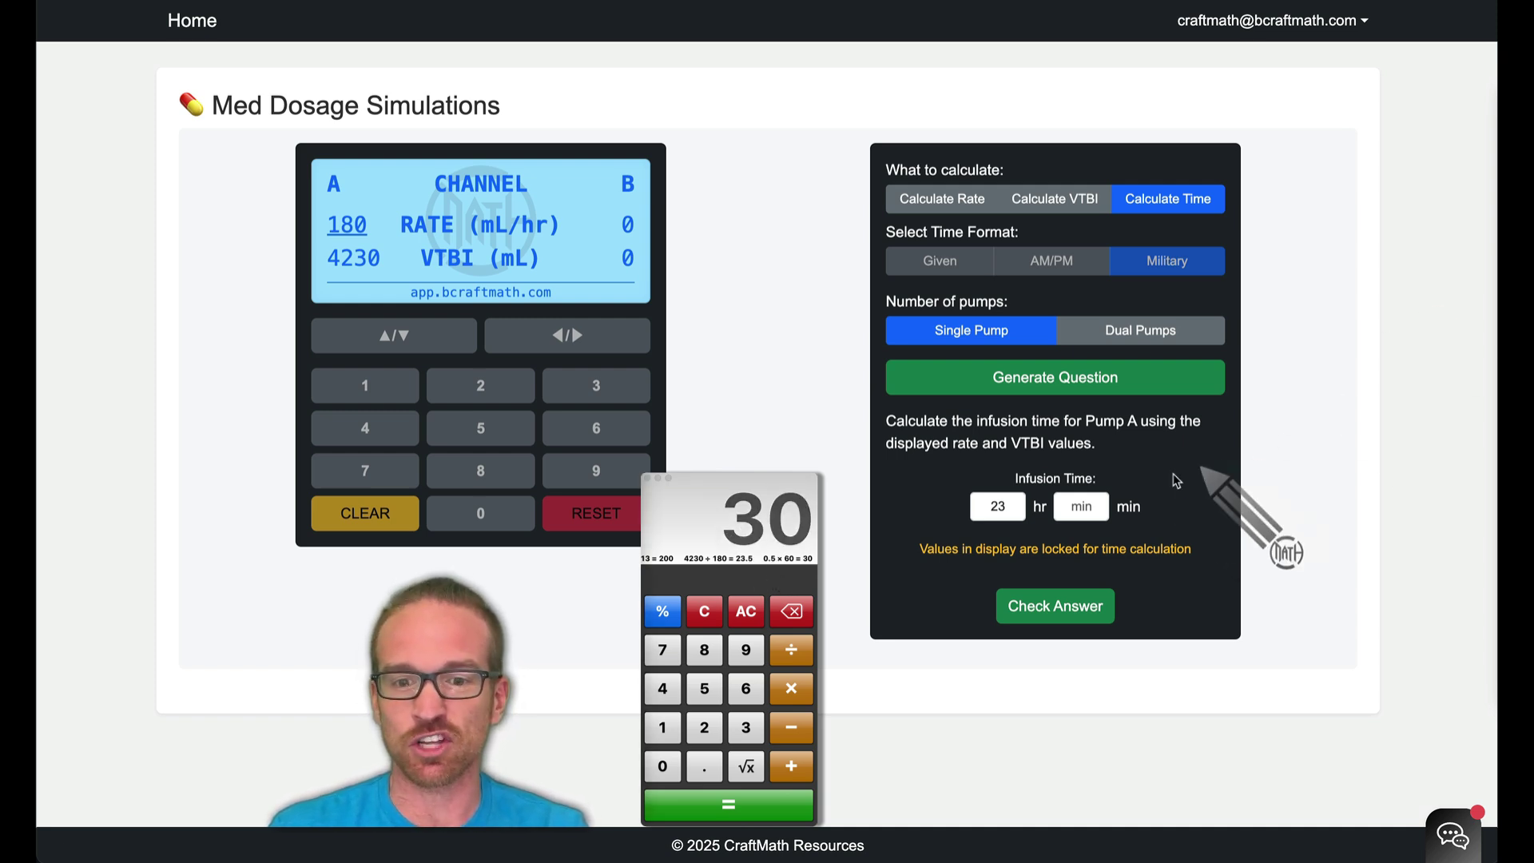
{"action": "left_click", "coordinate": [1088, 509]}
{"action": "type", "text": "30"}
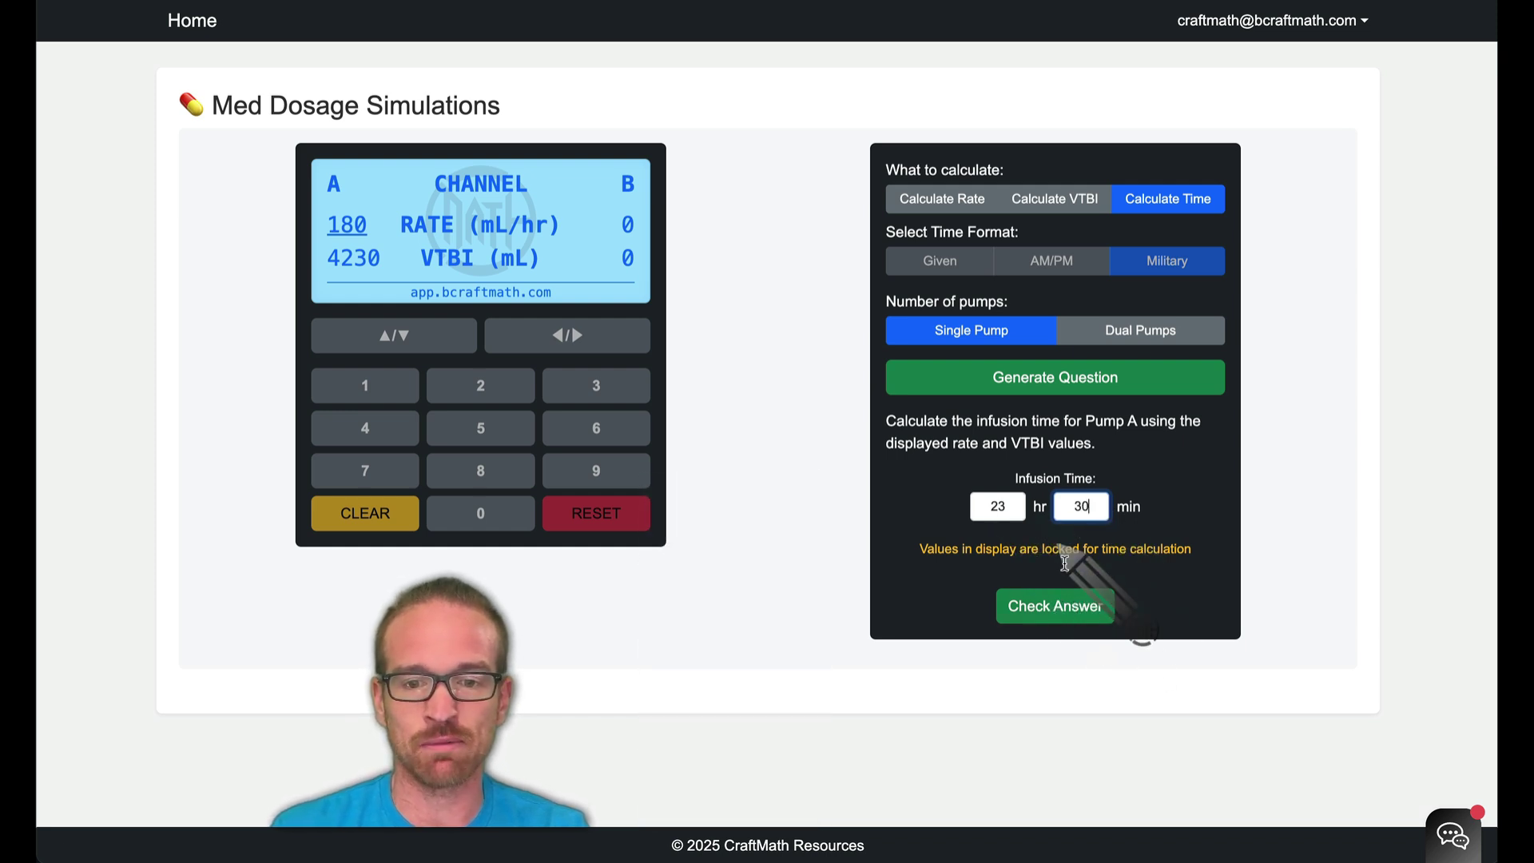
{"action": "left_click", "coordinate": [1060, 608]}
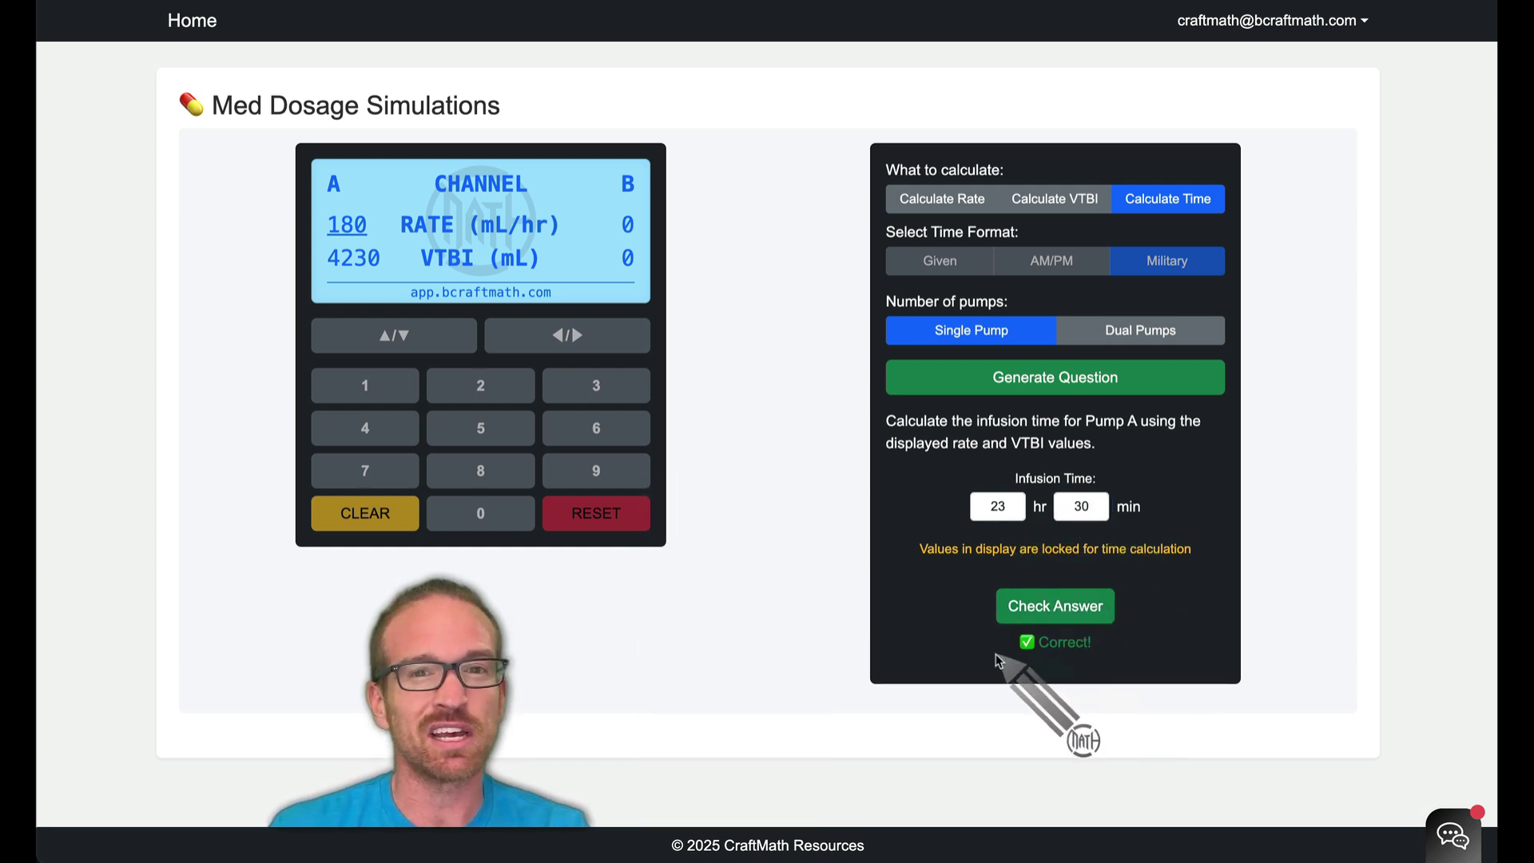